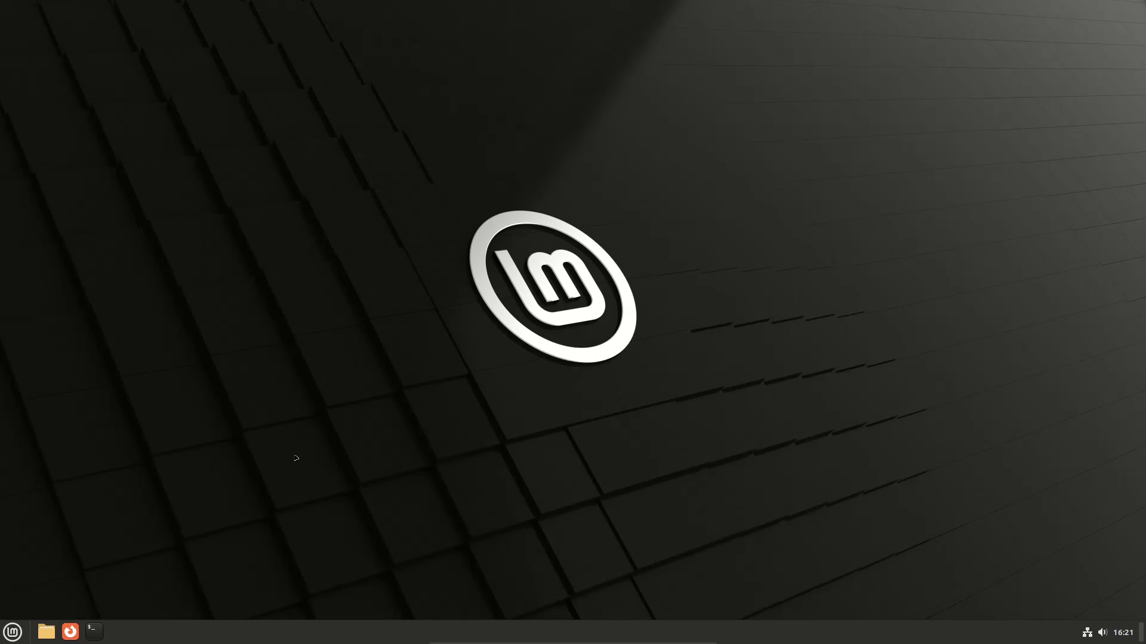
Step: Launch System Monitor from a menu search, view its CPU, memory and network graphs, then close it
click(12, 632)
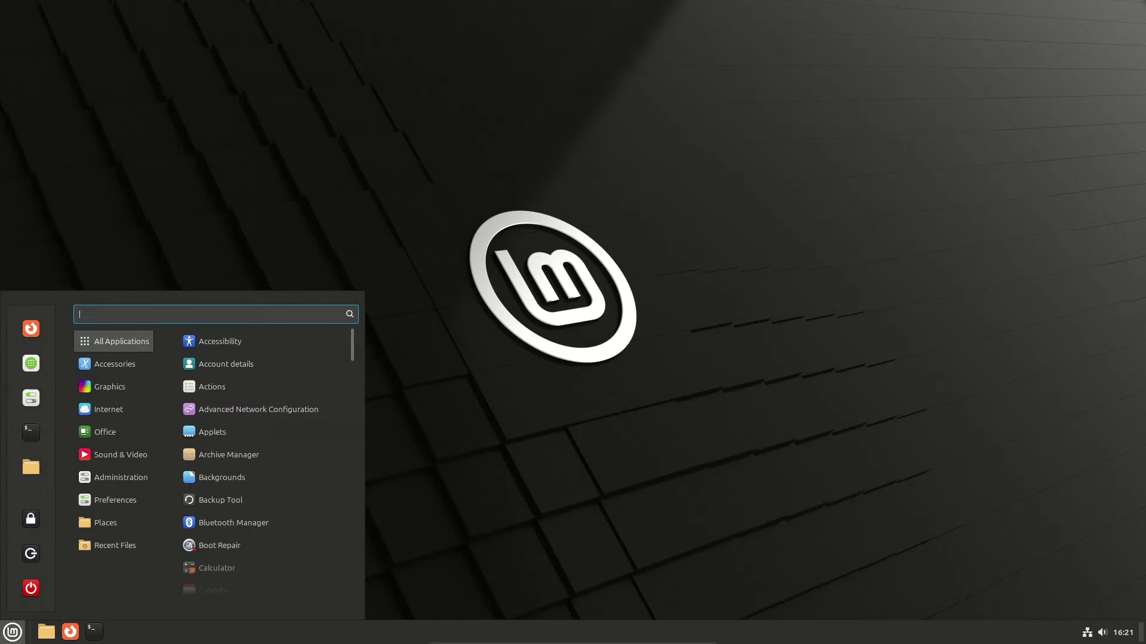
text(monitore)
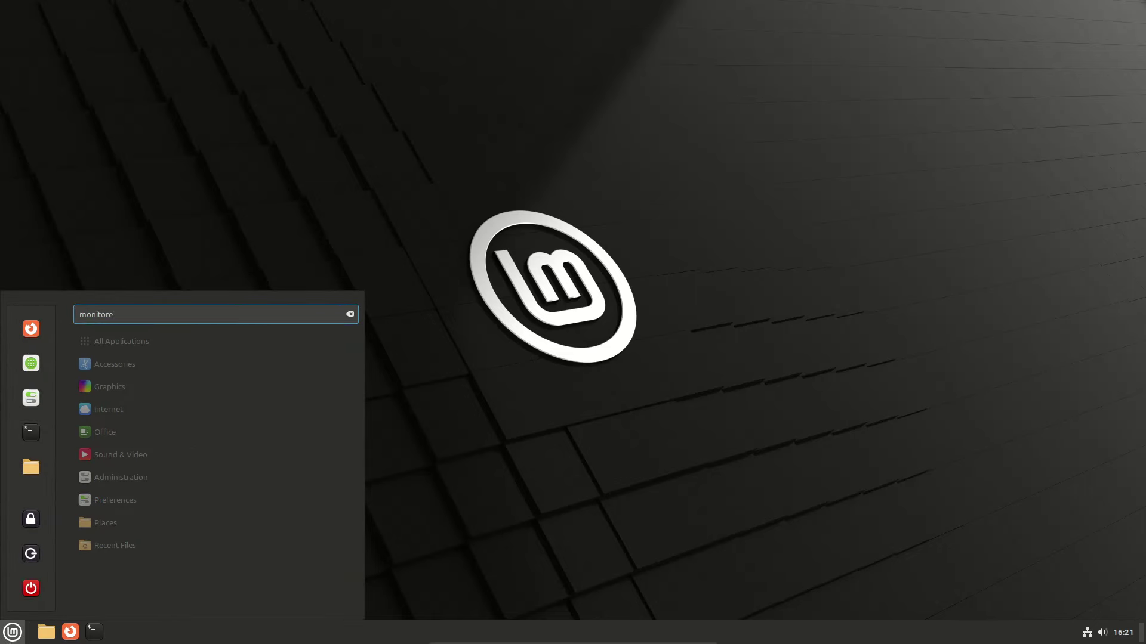
key(BackSpace)
key(Return)
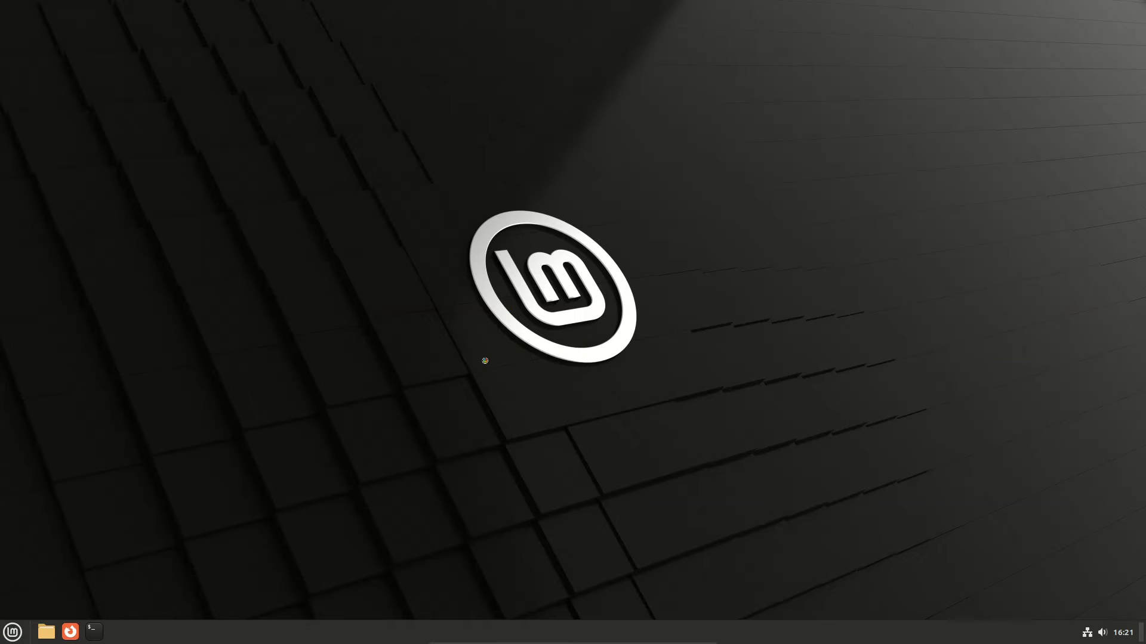
drag(73, 36, 171, 56)
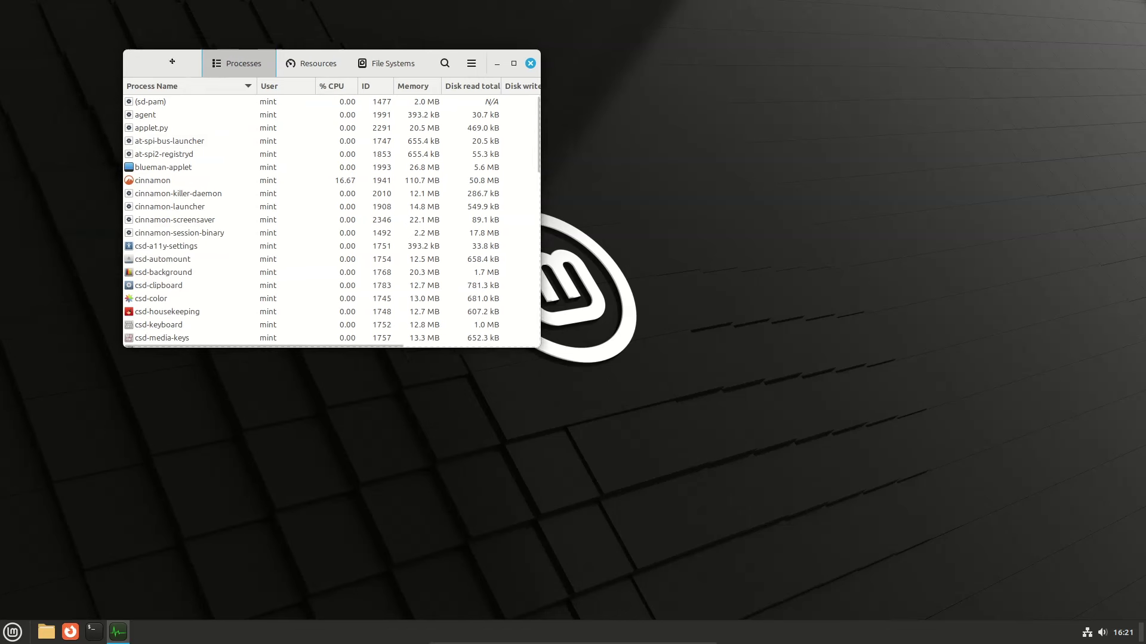
click(318, 64)
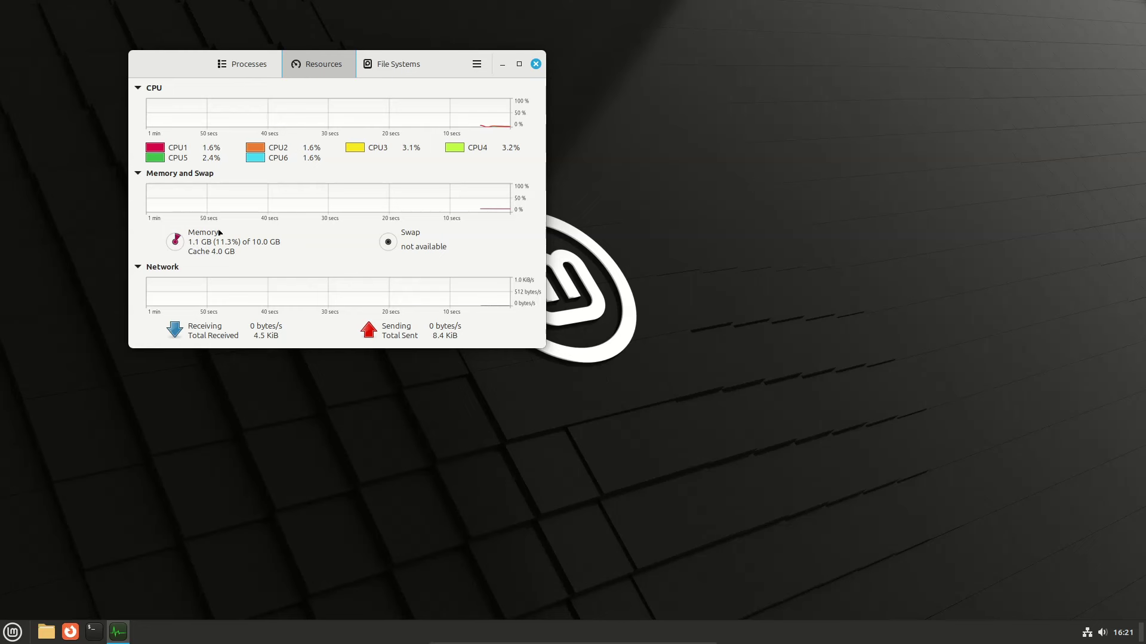
click(536, 64)
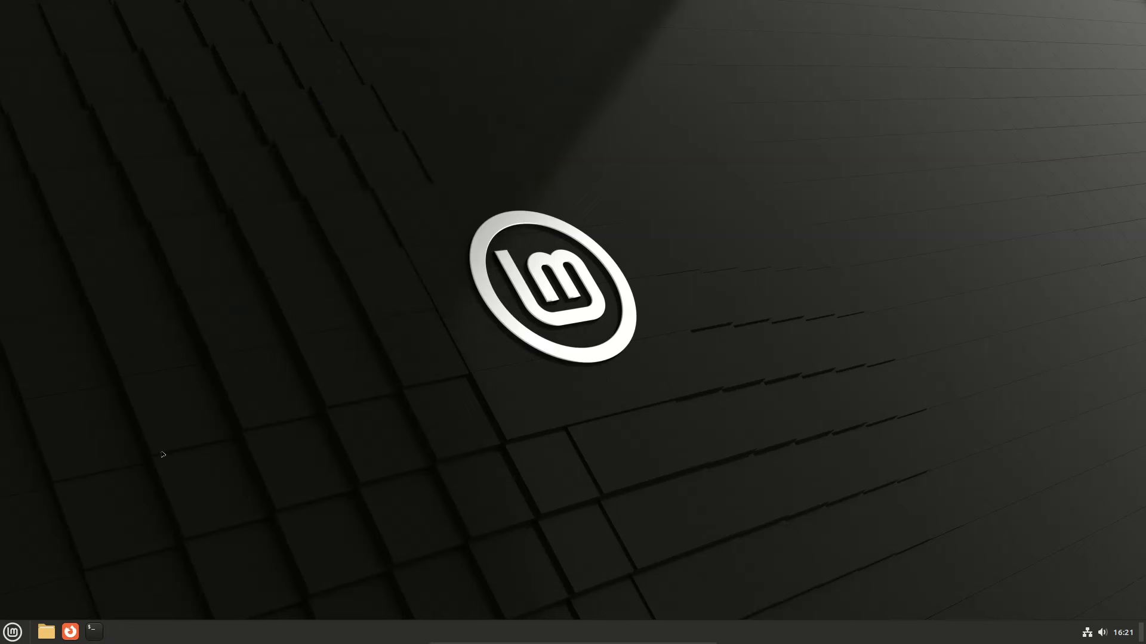
Step: Open System Info via an 'info' menu search, review kernel 6.8.0-38-generic and 9.3 GiB memory, and close it
click(13, 632)
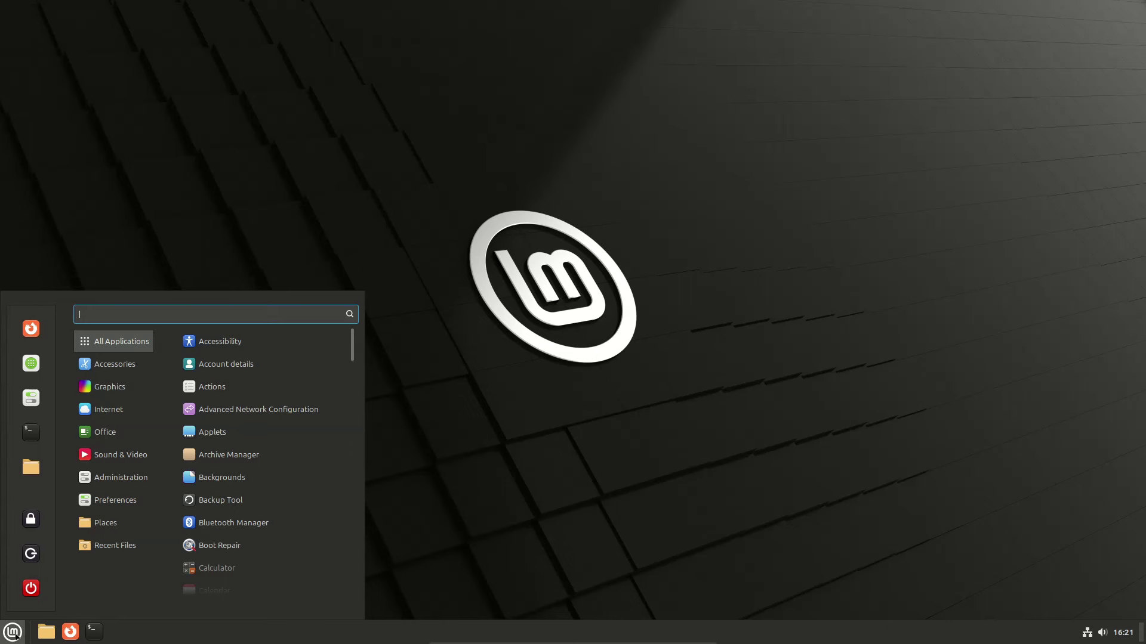
text(info)
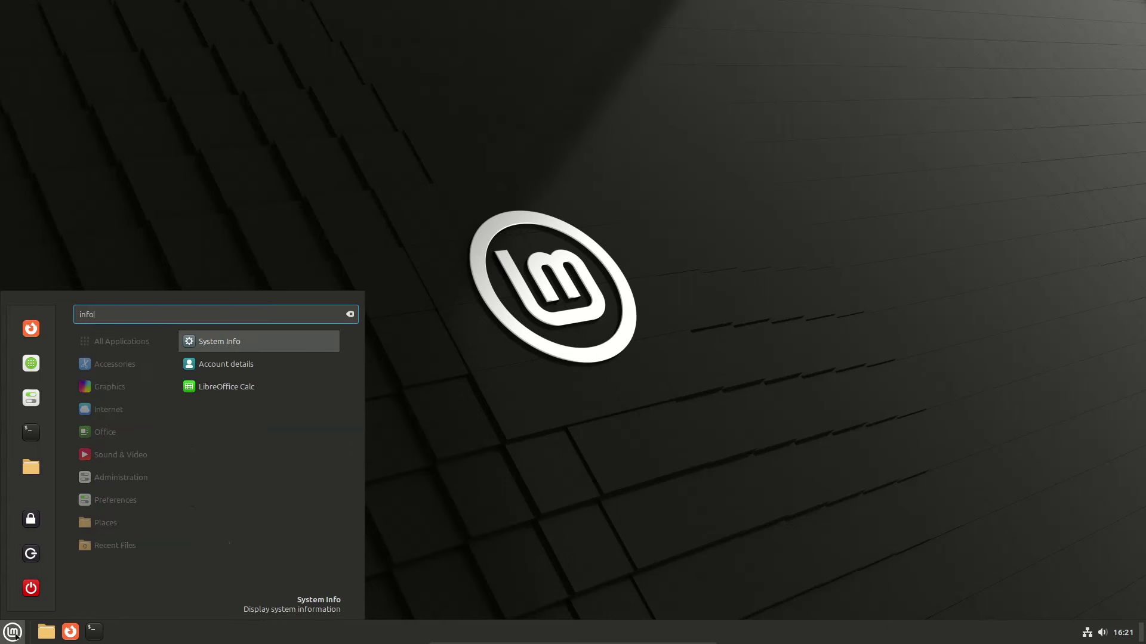
key(Return)
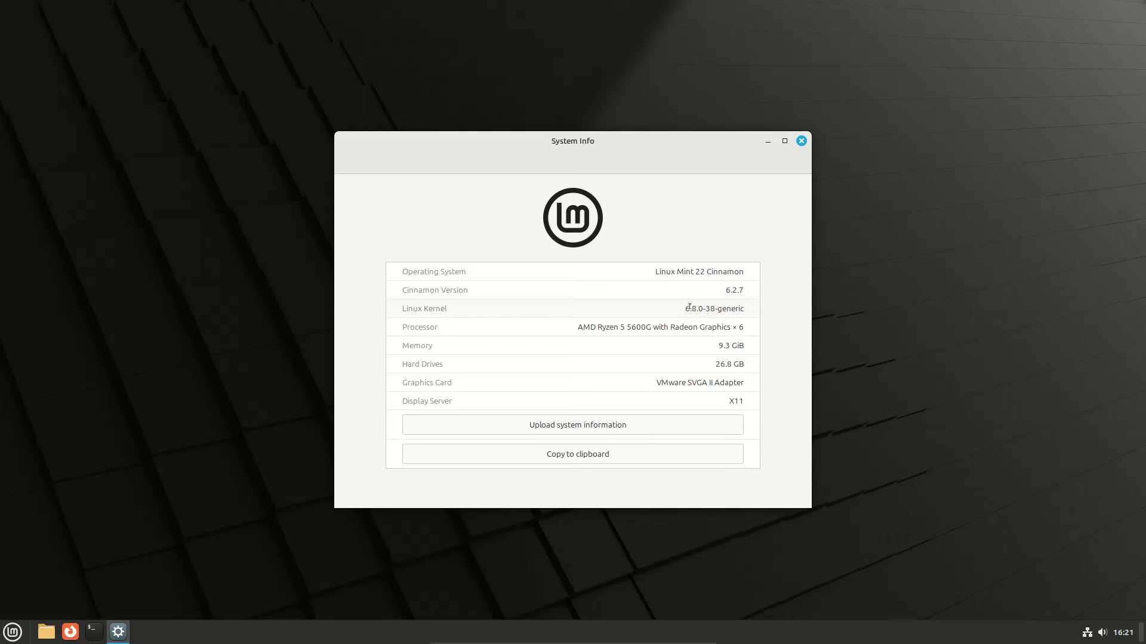
click(801, 141)
Step: Browse each Mint menu application category, scrolling the long lists, ending on the empty Recent Files category
click(12, 633)
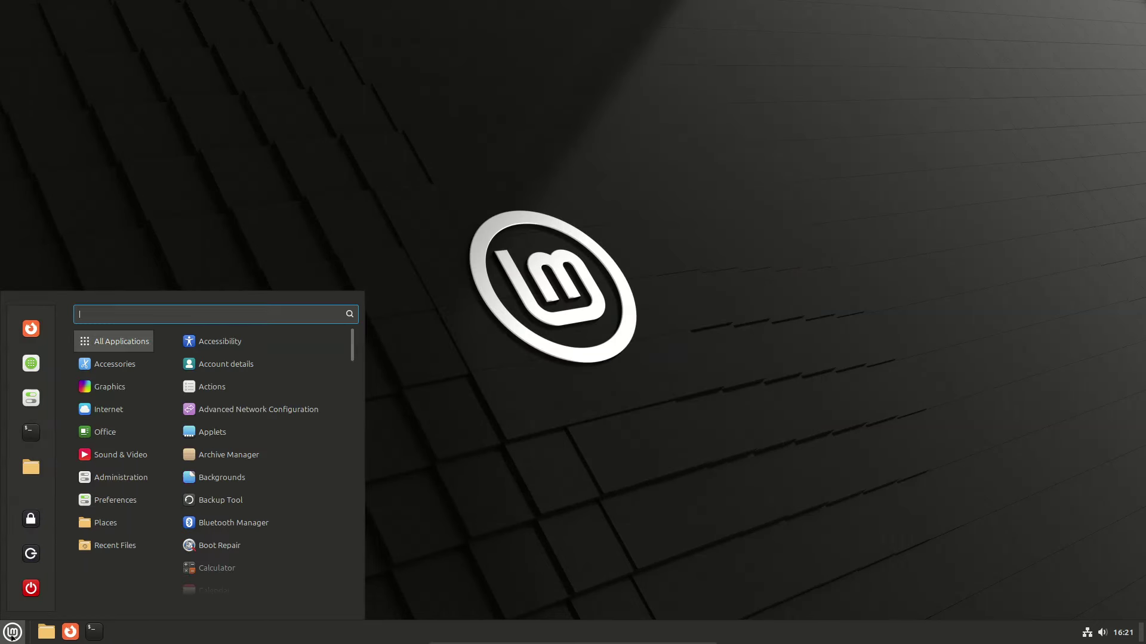
mouse_move(113, 364)
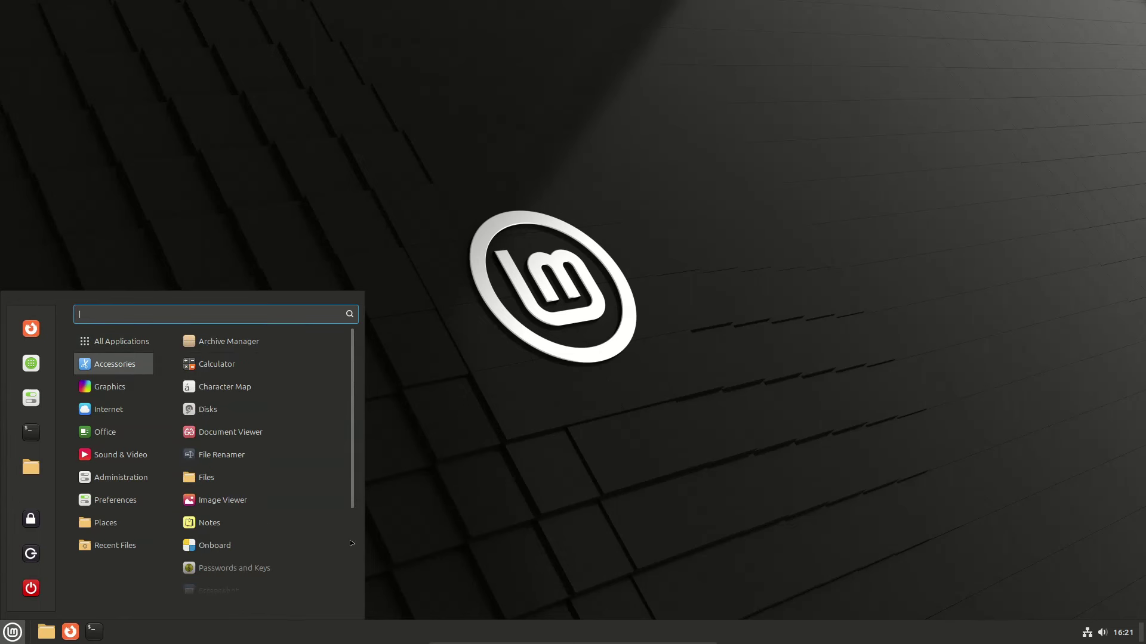
scroll(313, 543, down, 5)
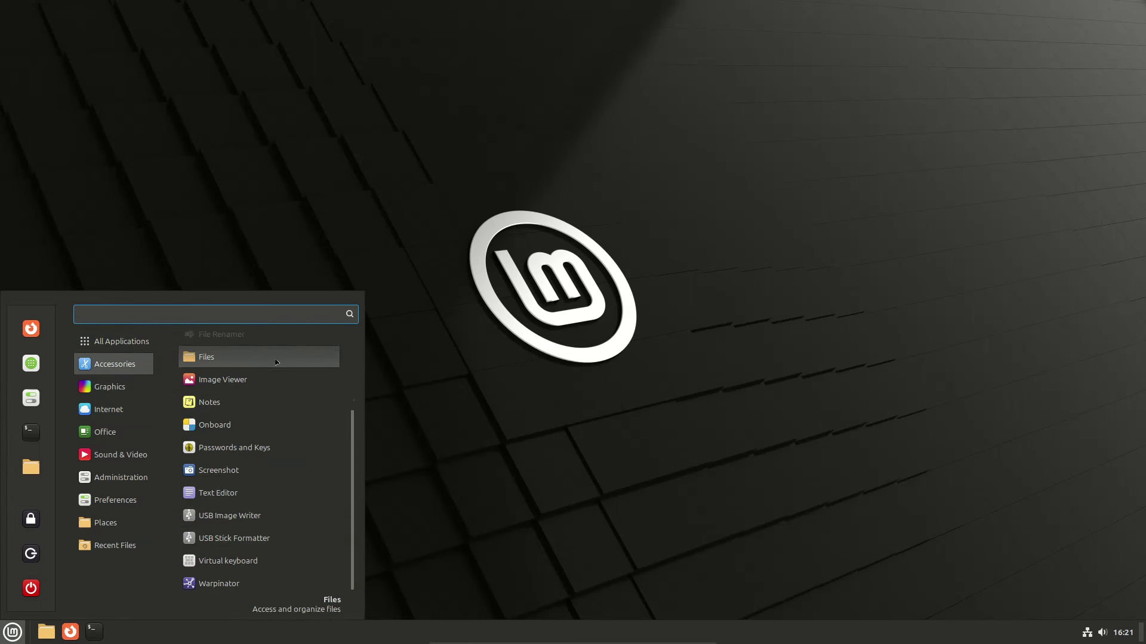
mouse_move(114, 387)
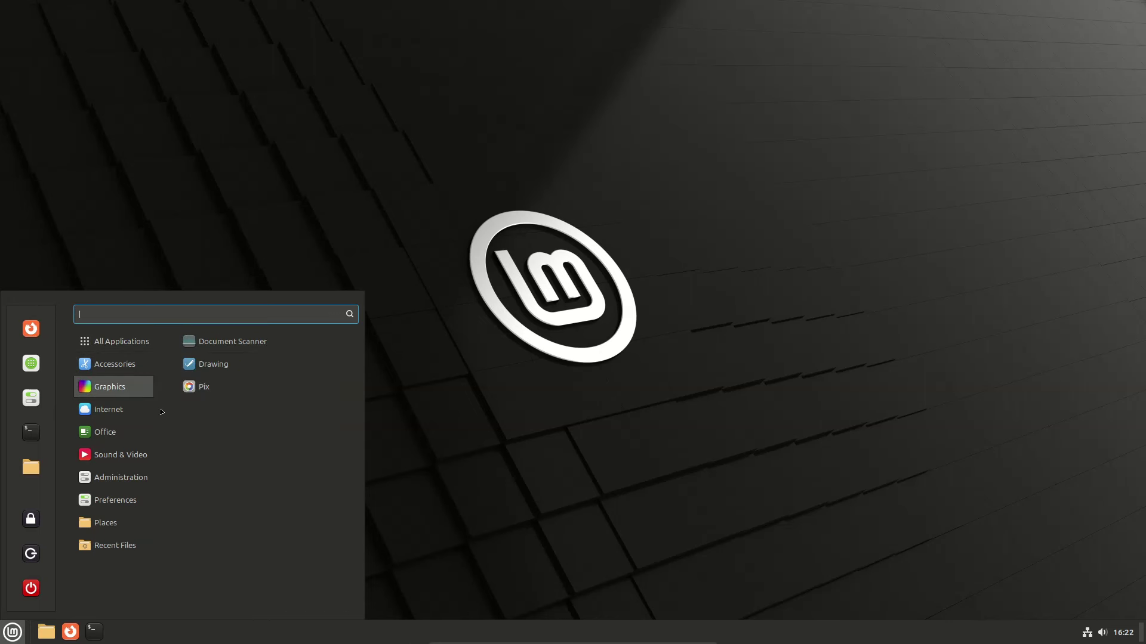
mouse_move(152, 411)
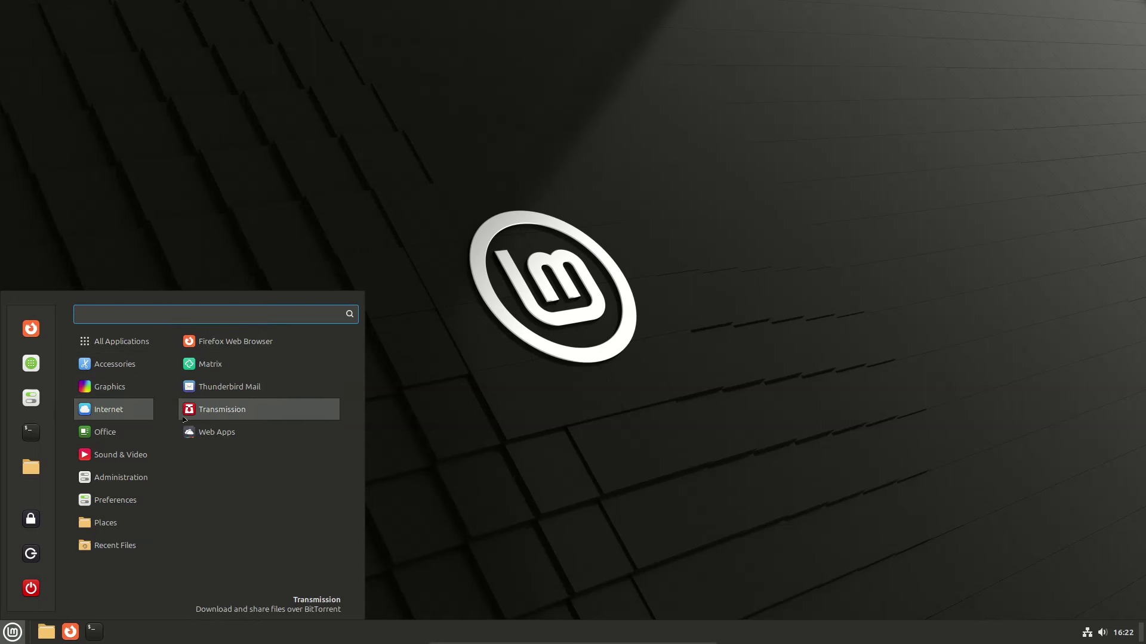
mouse_move(151, 432)
mouse_move(149, 454)
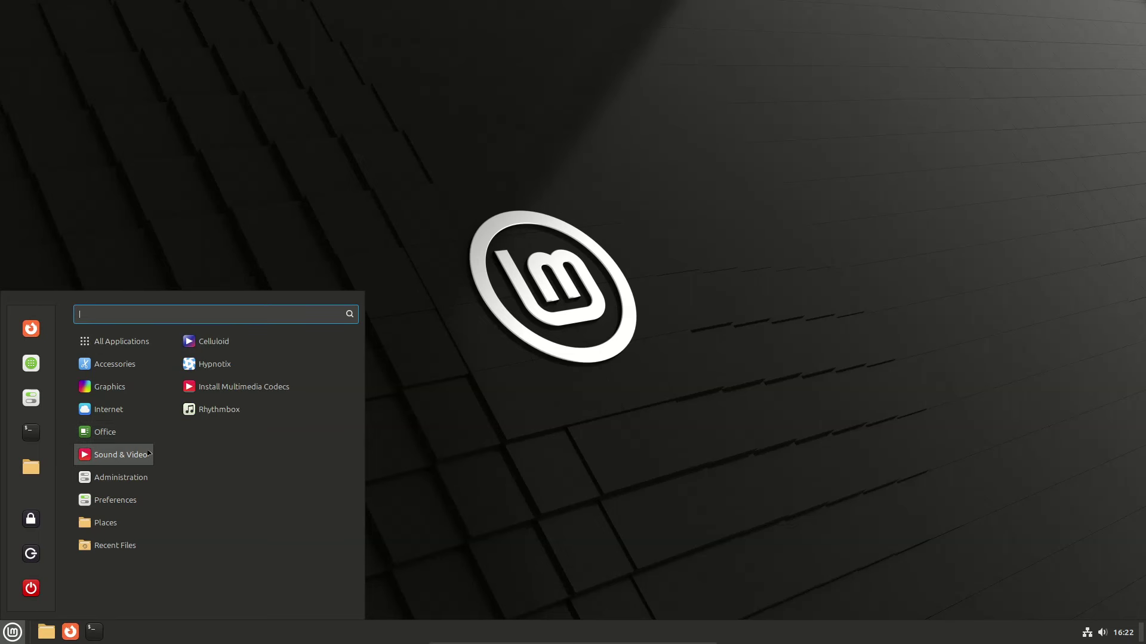
mouse_move(144, 478)
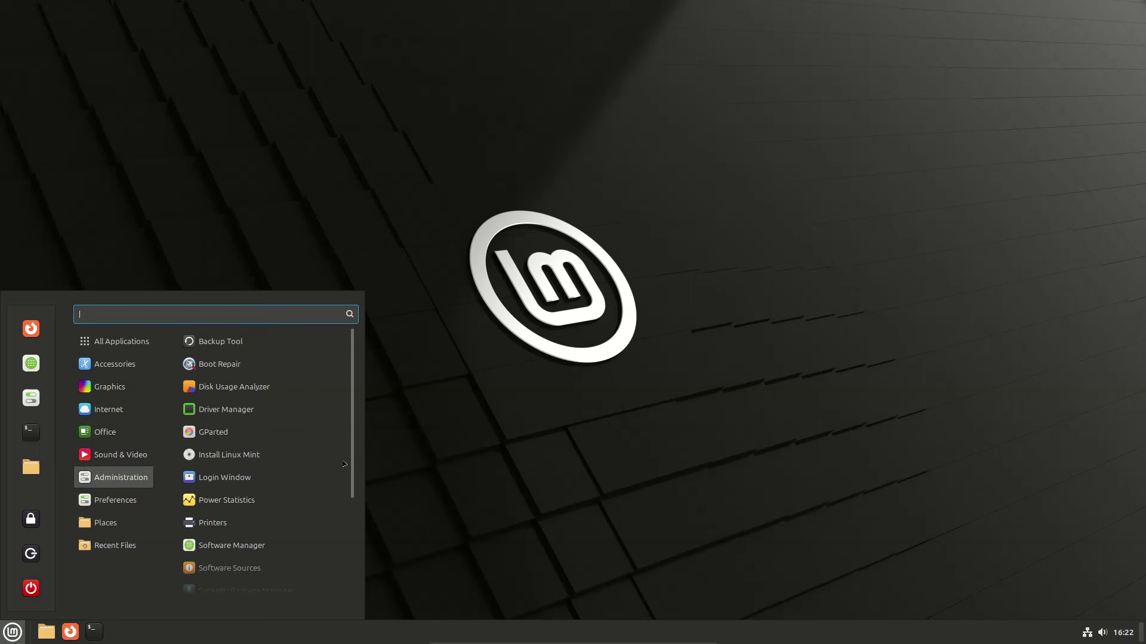
scroll(352, 552, down, 4)
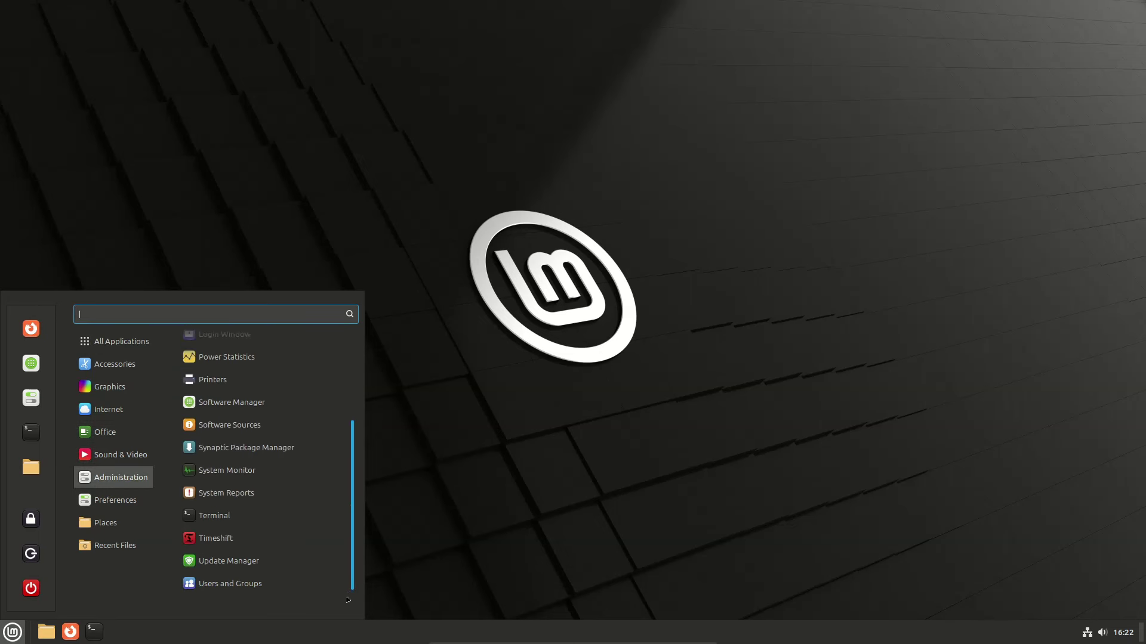
mouse_move(150, 501)
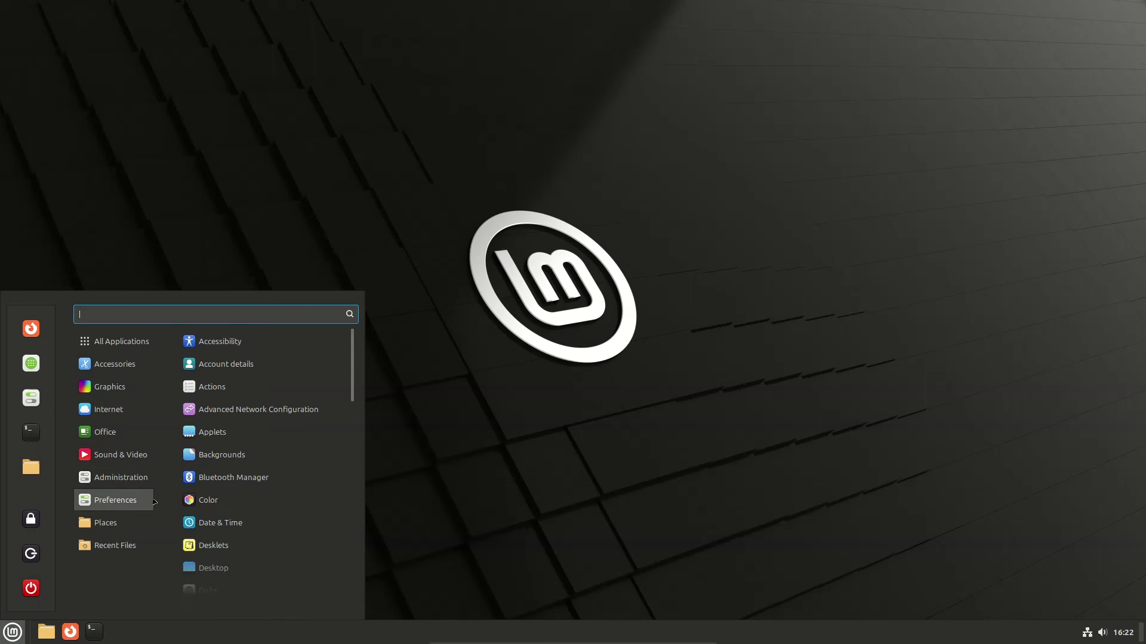
mouse_move(134, 553)
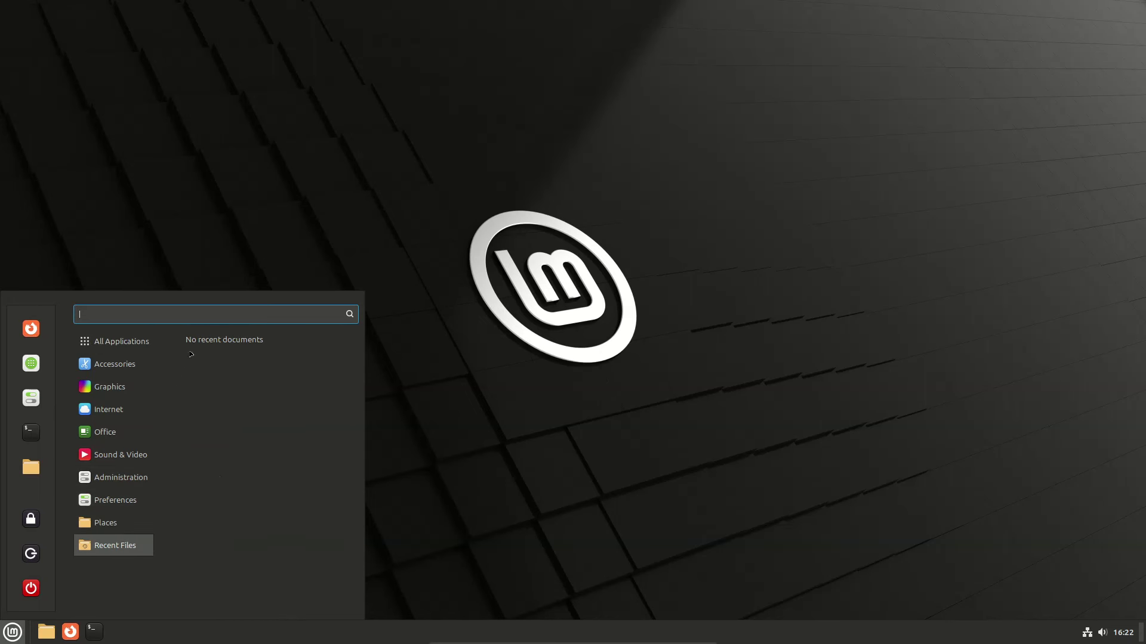
Step: Launch Online Accounts by searching 'online', view its providers from Google to Microsoft 365, then close it
text(online)
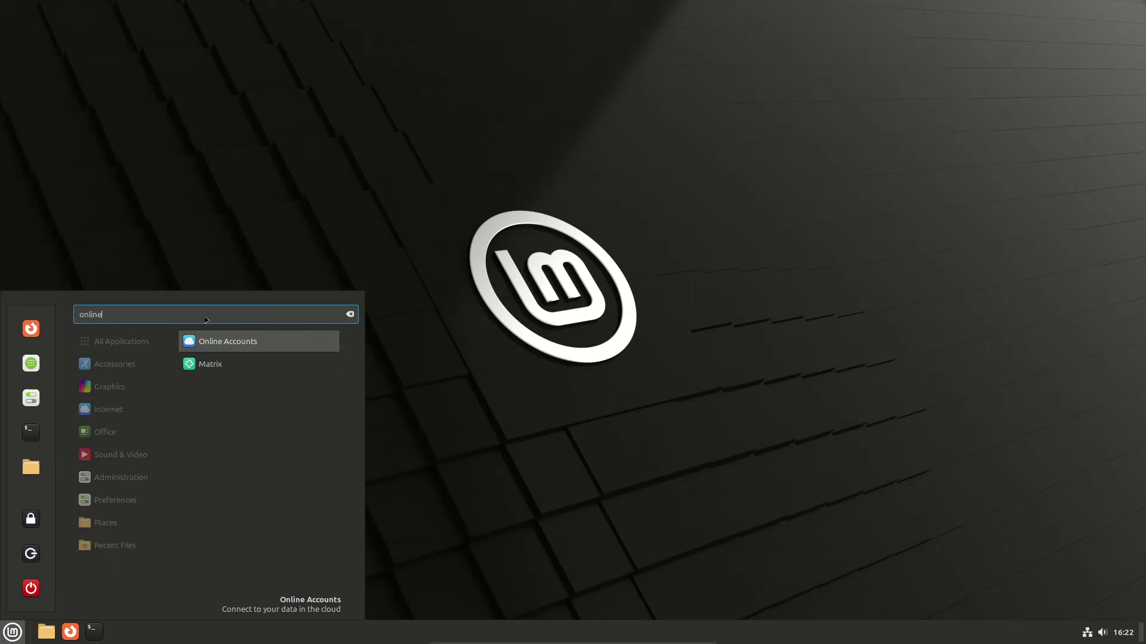
key(Return)
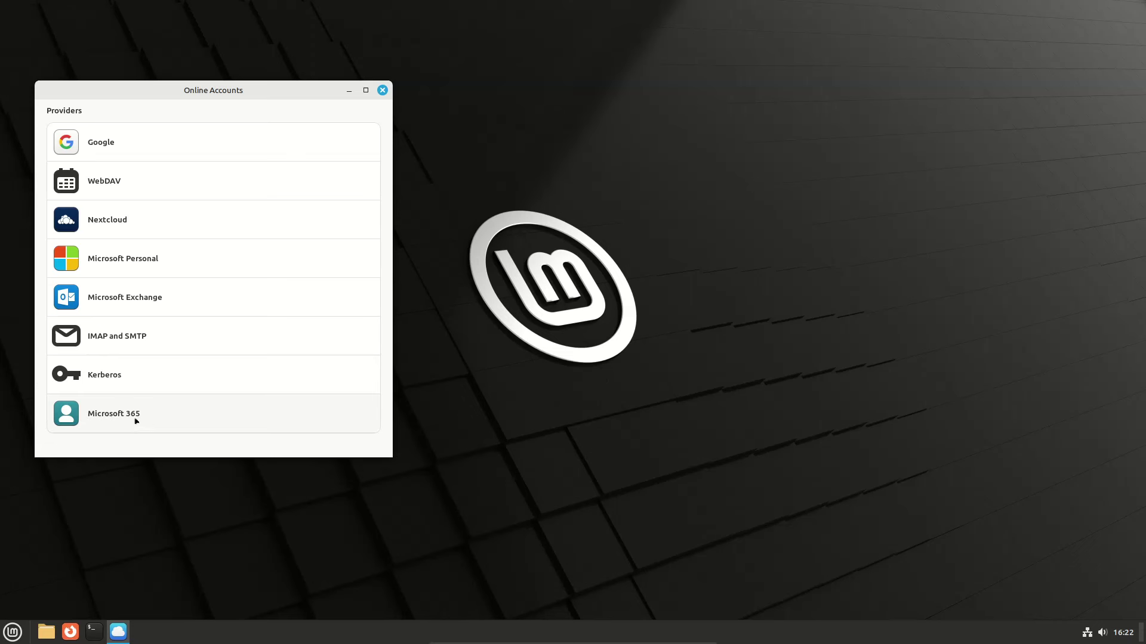
click(382, 90)
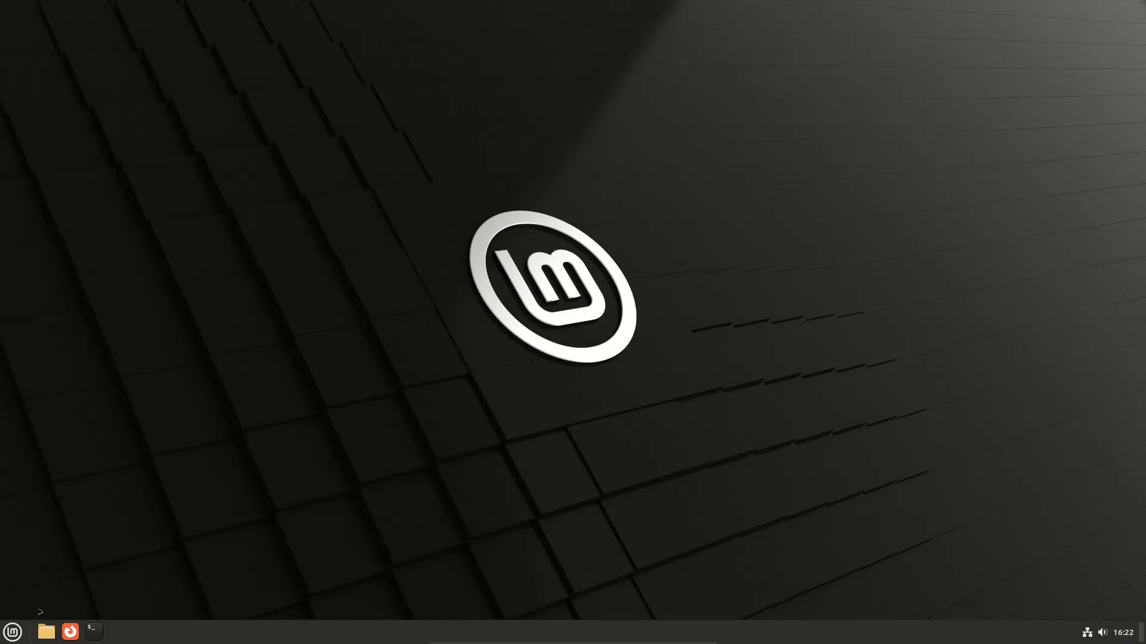
click(13, 632)
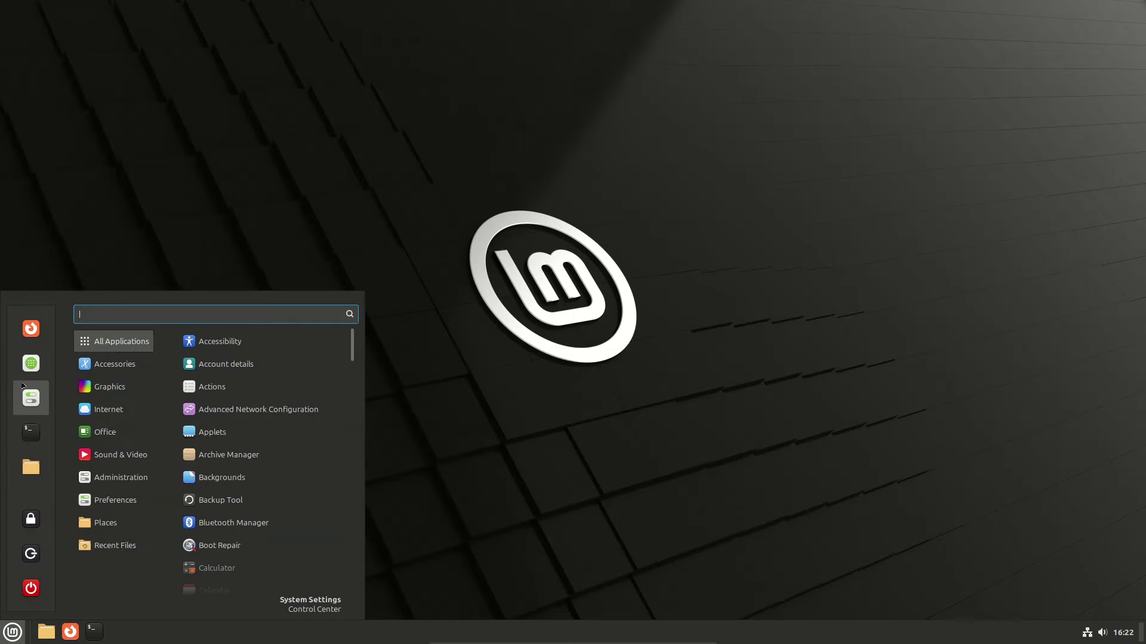
click(25, 380)
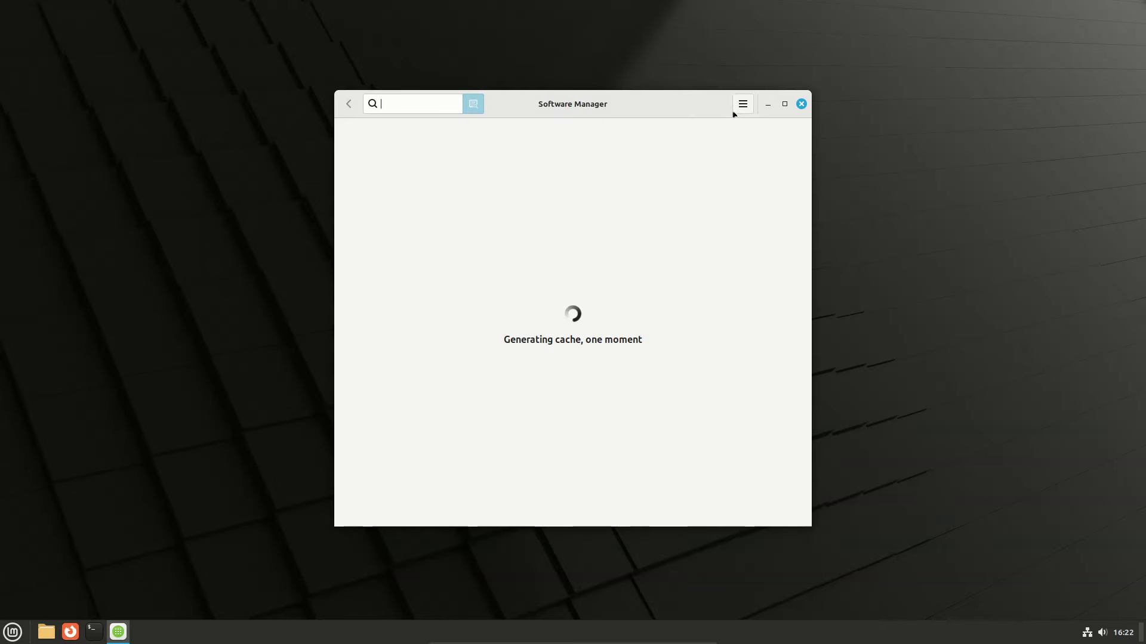
click(741, 110)
click(762, 156)
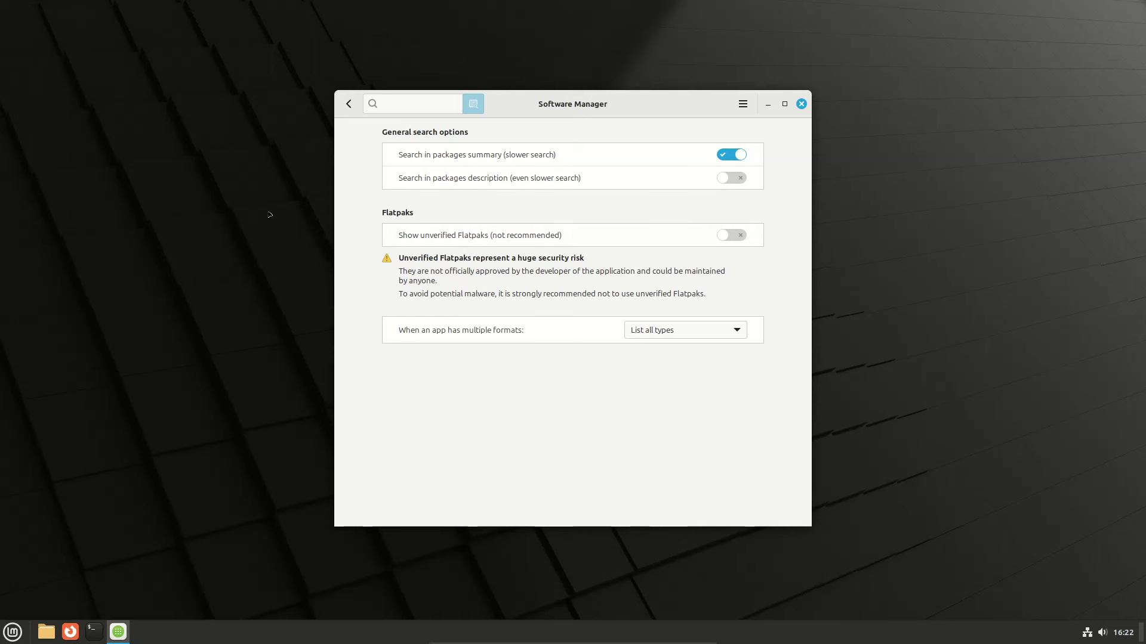
click(739, 234)
click(737, 235)
click(727, 238)
click(727, 238)
click(801, 105)
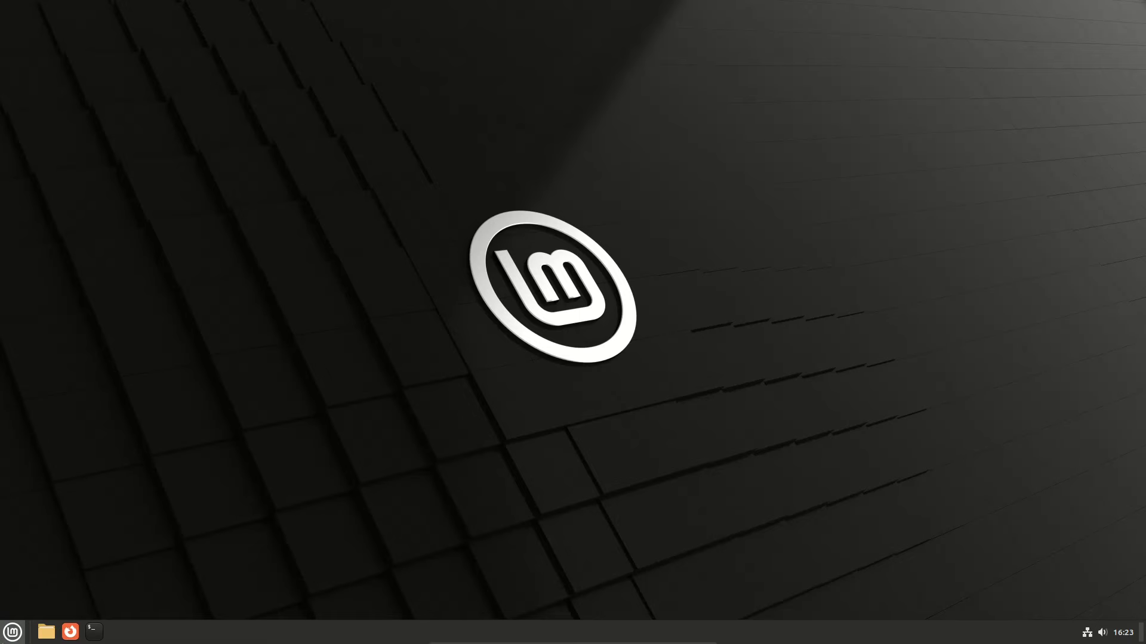
Step: Launch Matrix from a menu search and connect to the Linux Mint Matrix space
click(1, 633)
text(mqal)
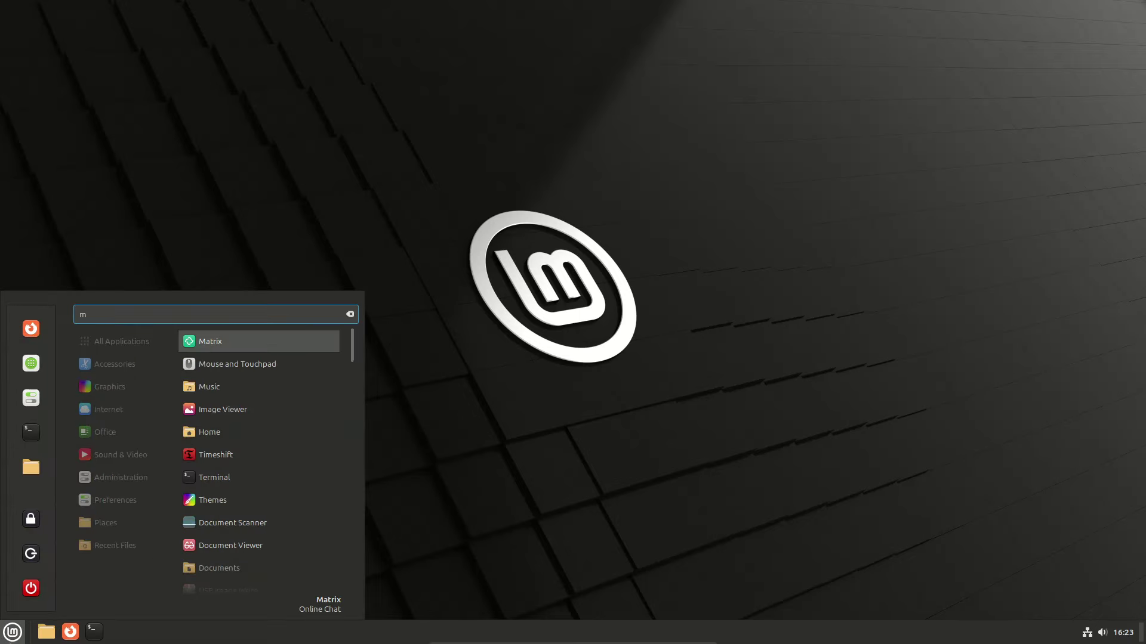
key(BackSpace)
key(BackSpace)
key(BackSpace)
text(atrix)
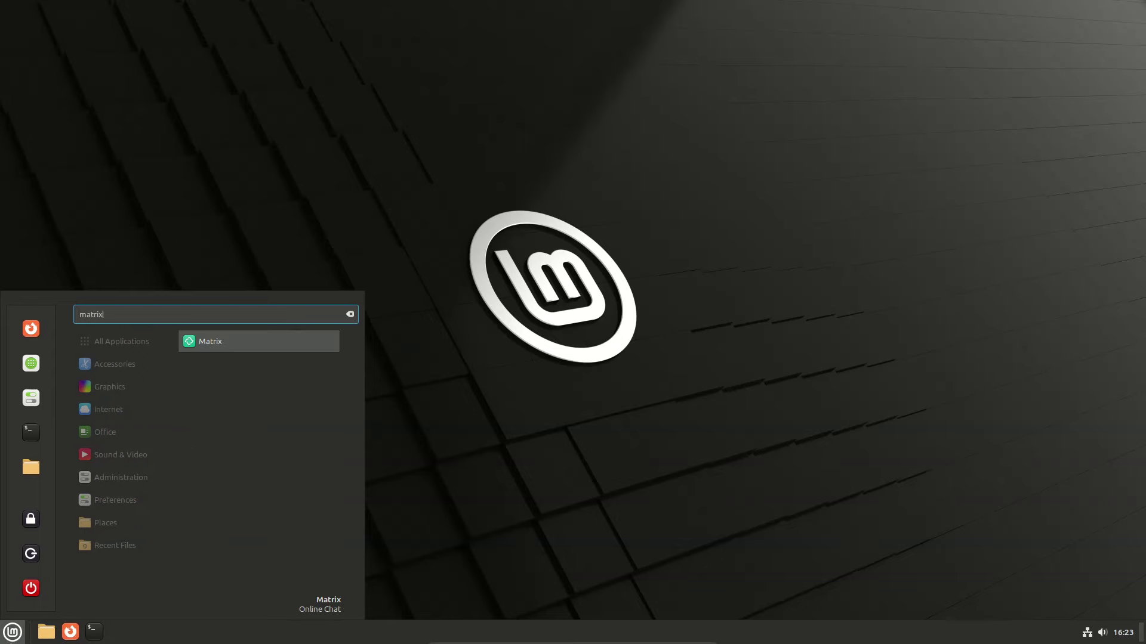
key(Return)
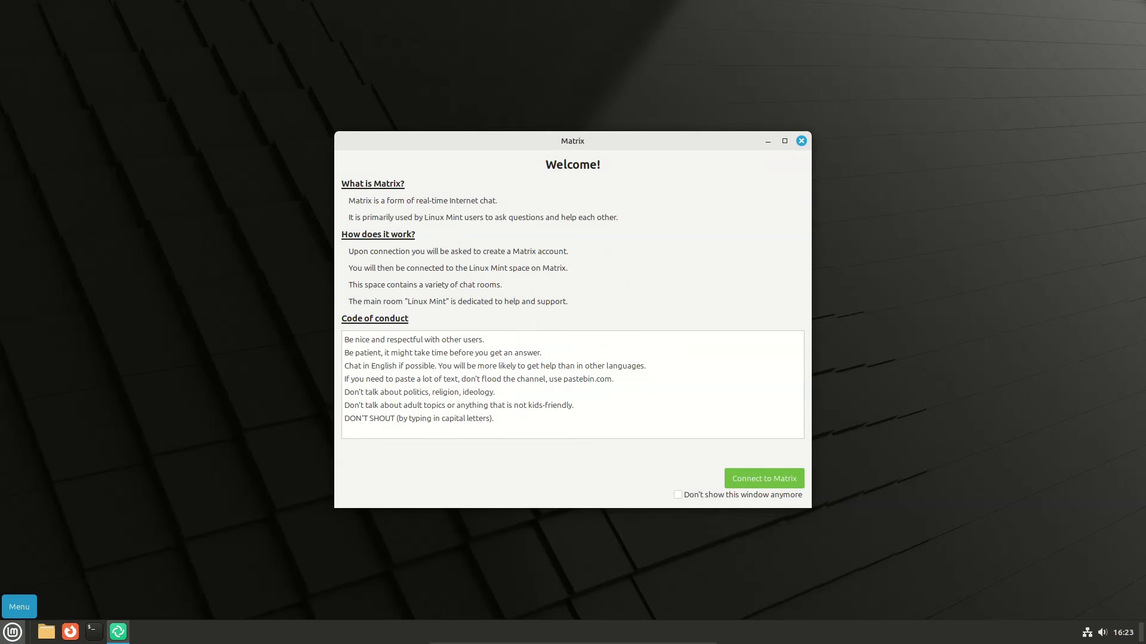
click(734, 475)
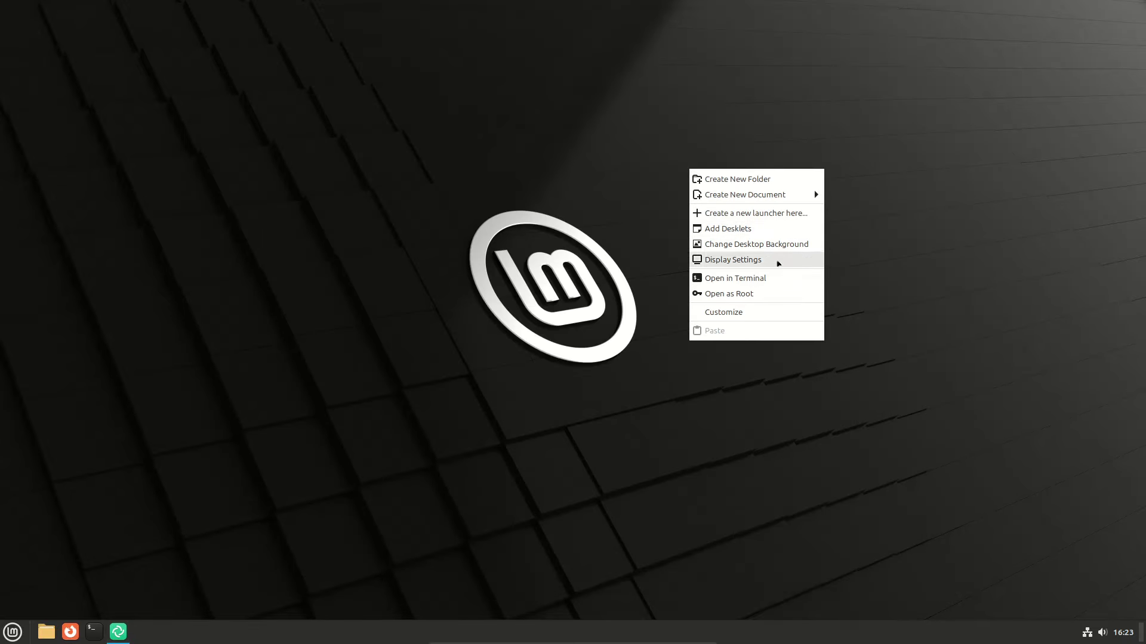
Step: In the Wilma background collection, try Blanket, then set Atacama as the desktop wallpaper
click(791, 260)
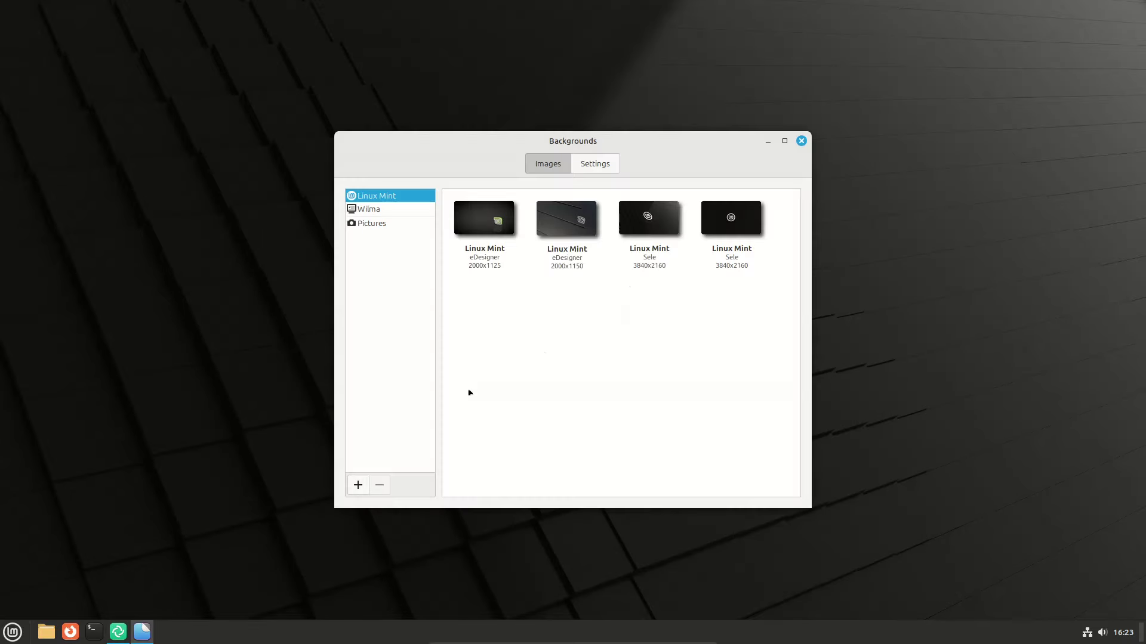
click(401, 208)
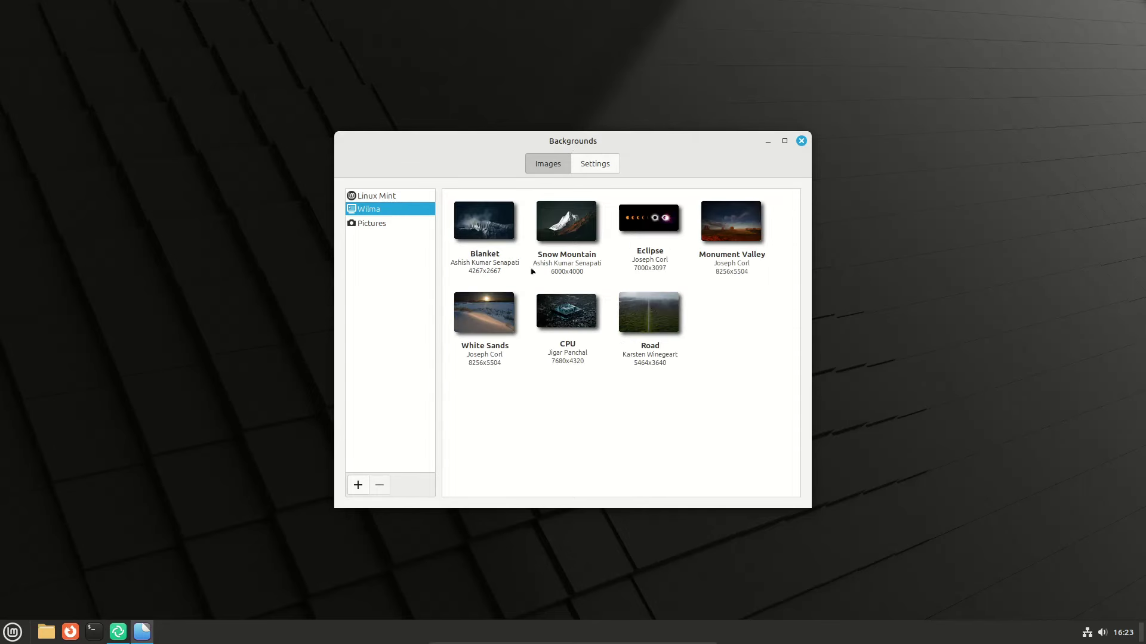
click(484, 222)
drag(525, 149, 511, 625)
drag(619, 311, 662, 589)
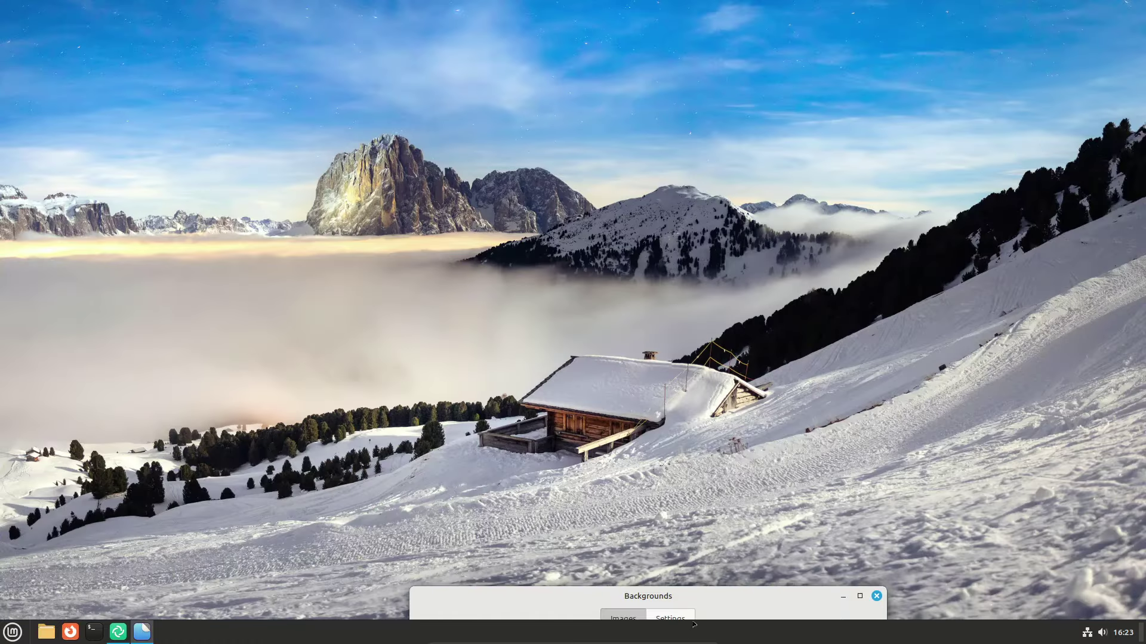
double_click(693, 597)
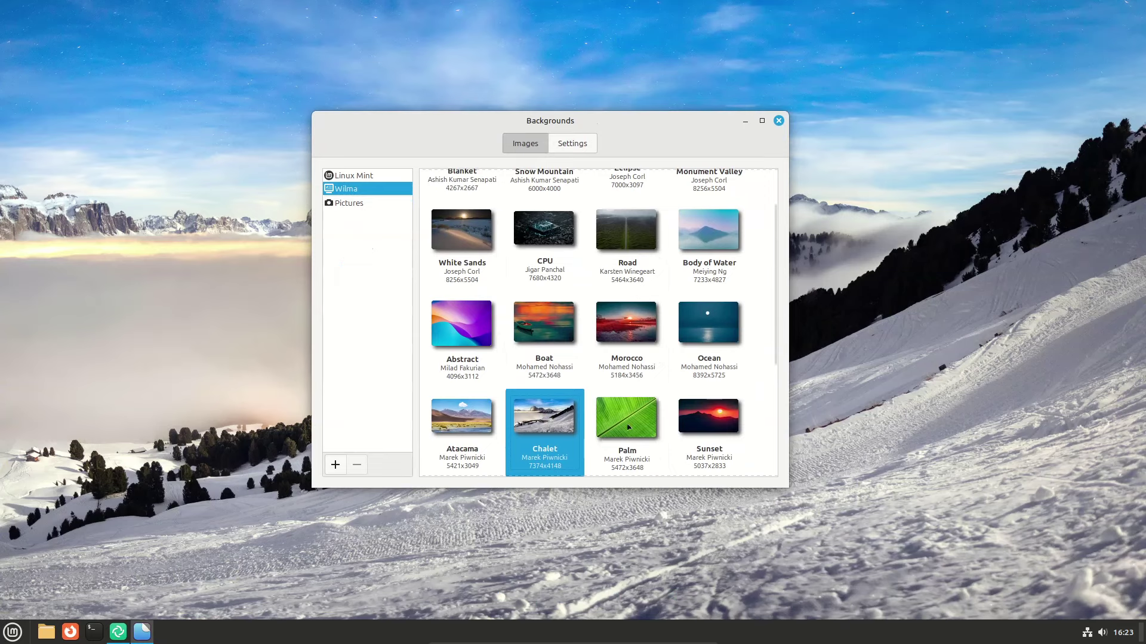
key(Left)
drag(571, 128, 694, 74)
Step: Close Backgrounds, restore Element, dismiss the Threads notice and try joining the Linux Mint space
click(895, 100)
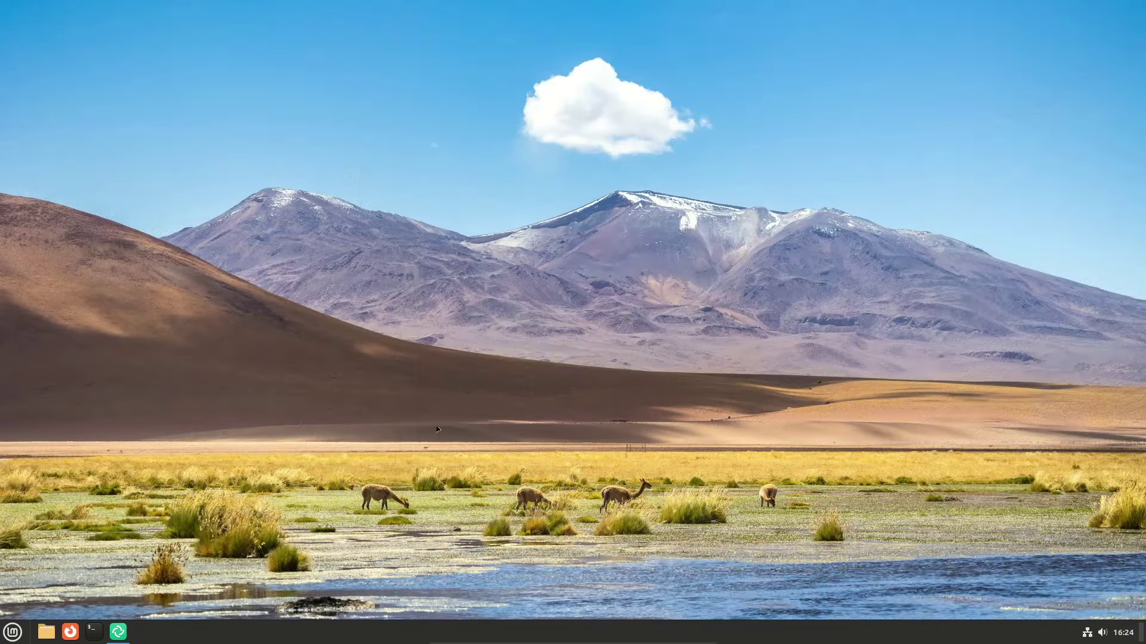
click(125, 635)
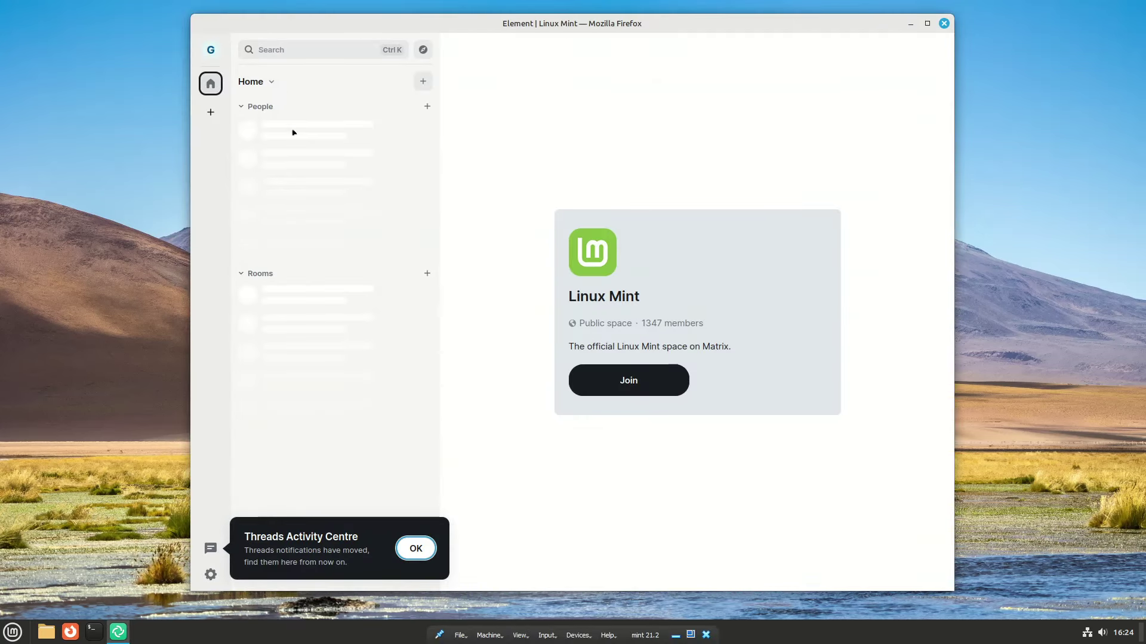
click(417, 553)
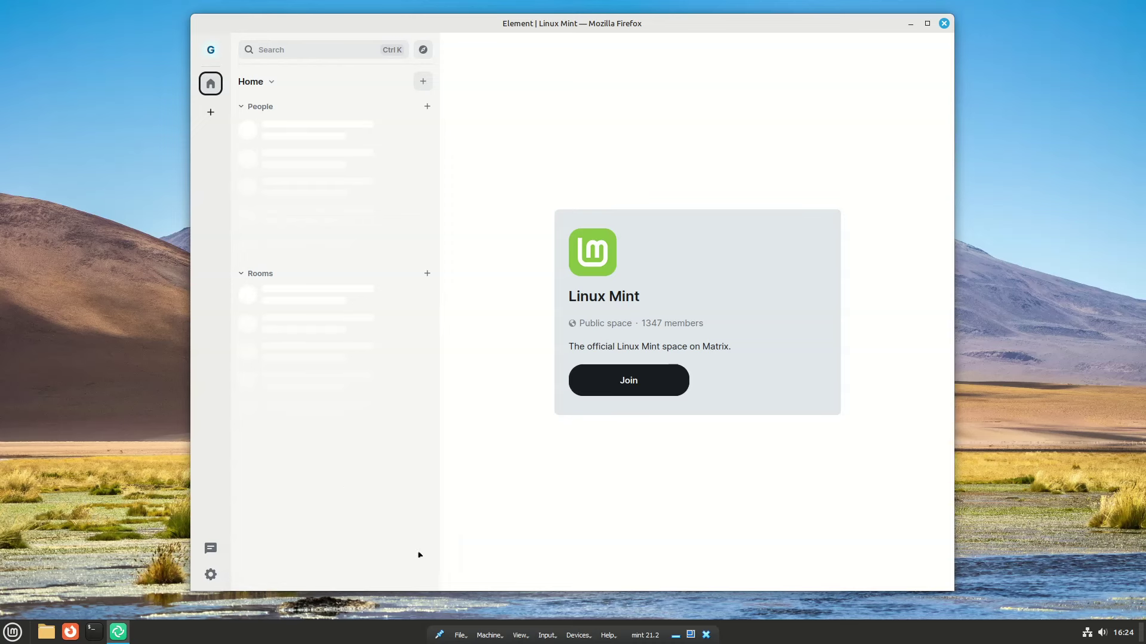
click(658, 380)
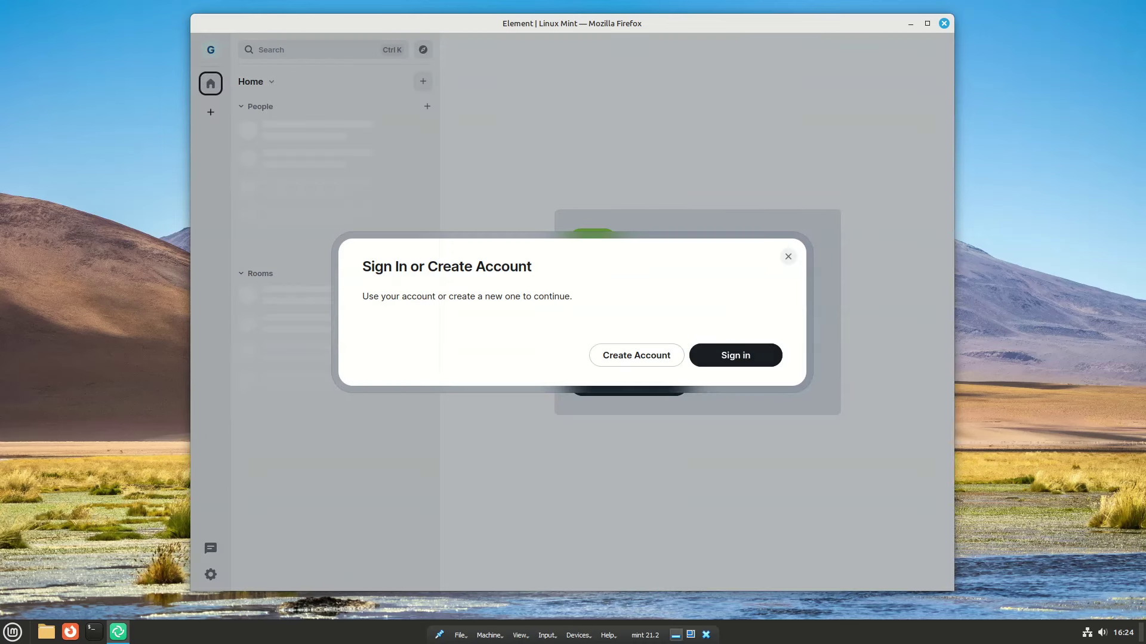
Step: Switch out to the host, pause the screen capture, and return to the virtual machine
click(676, 635)
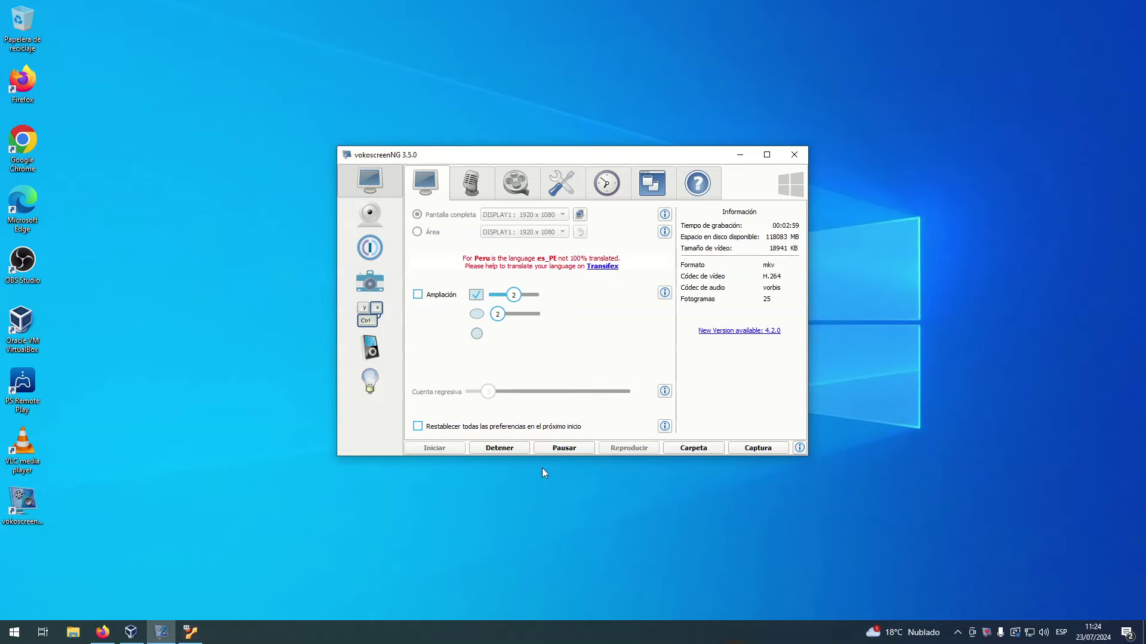
click(564, 447)
click(564, 447)
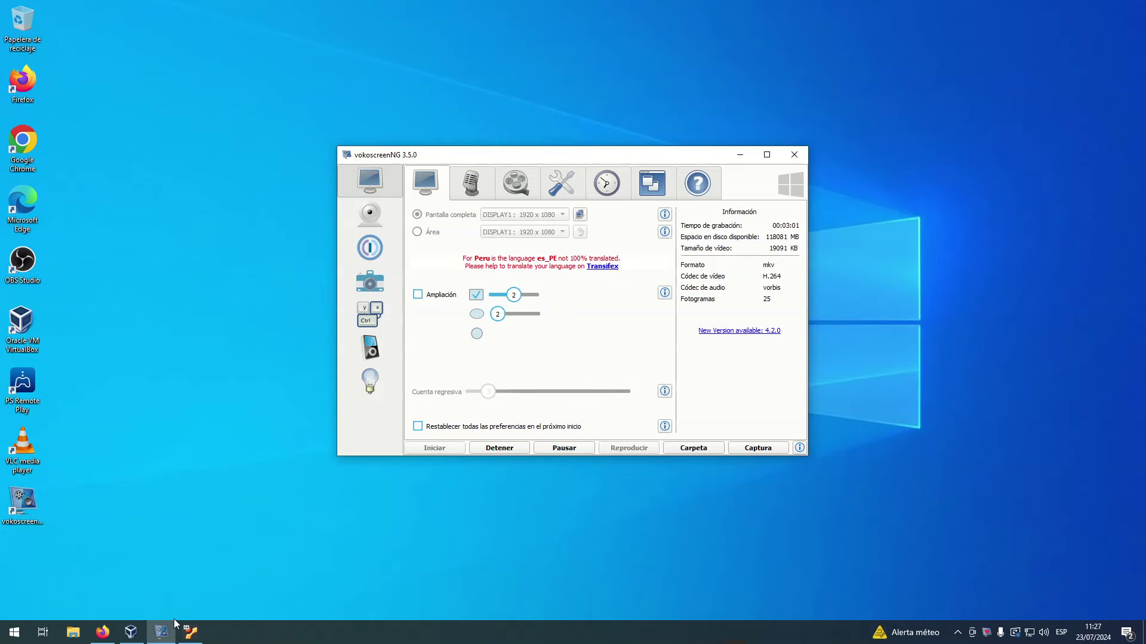
click(190, 632)
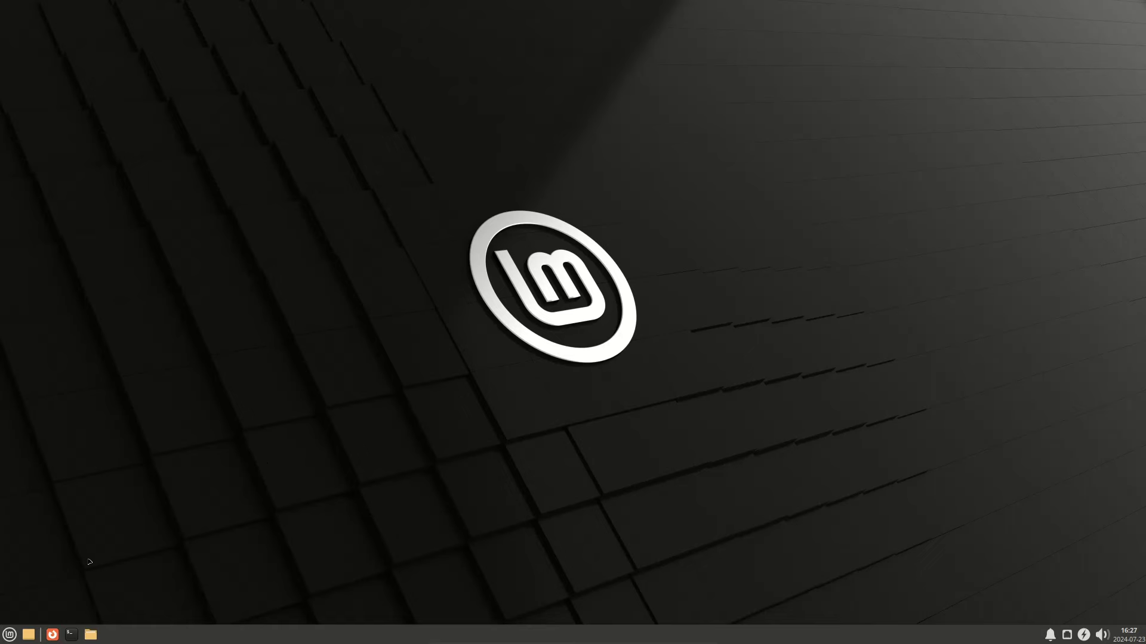
click(10, 635)
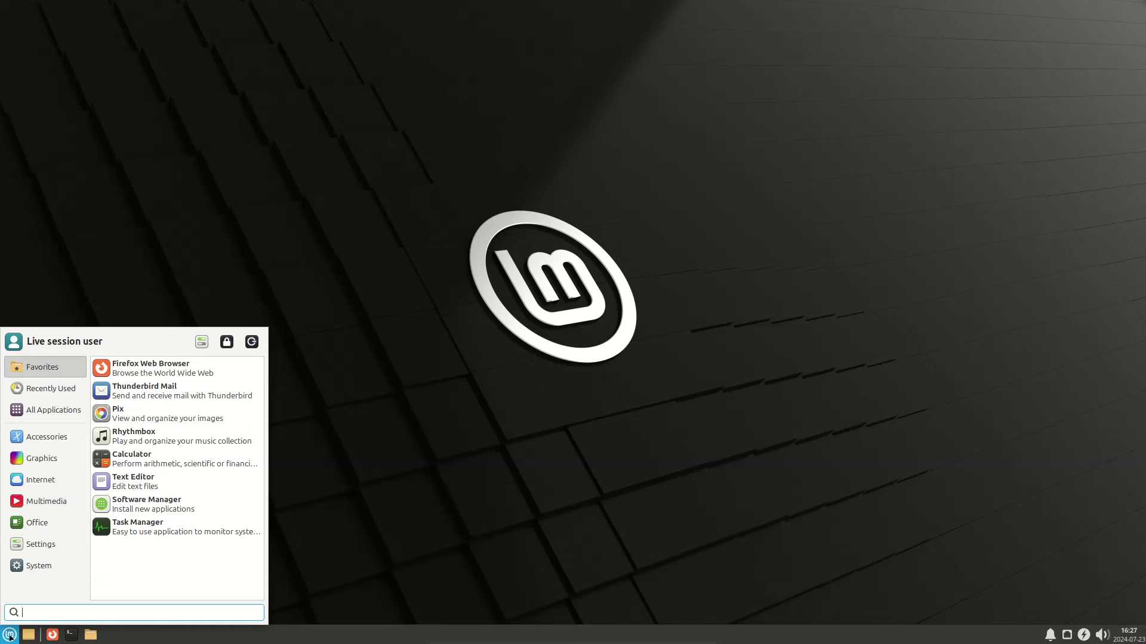
text(task m)
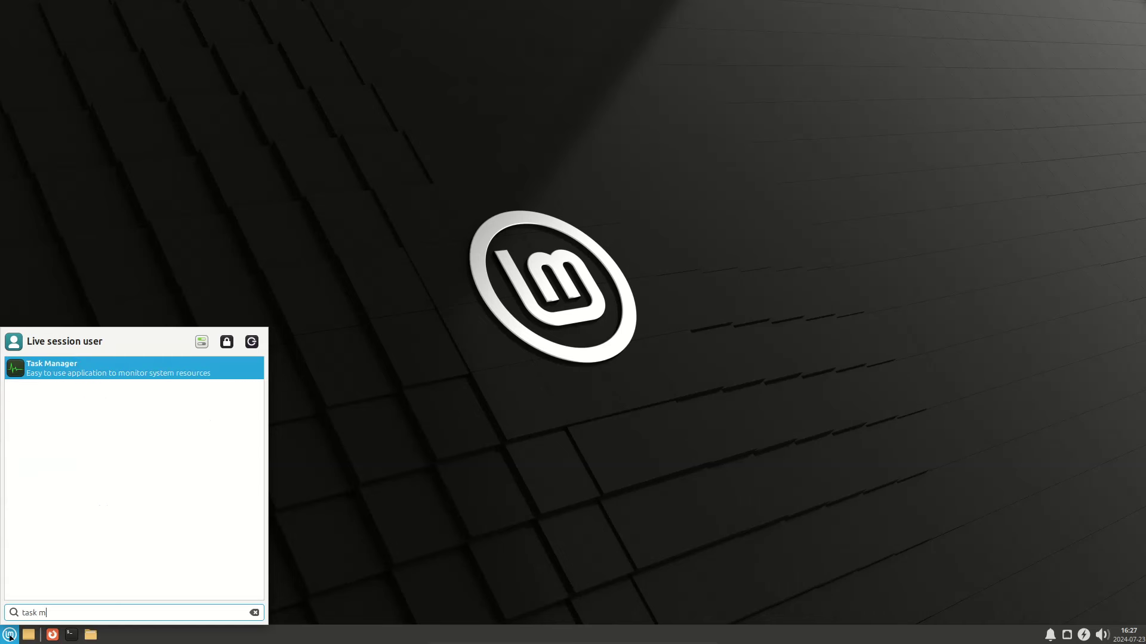
key(Return)
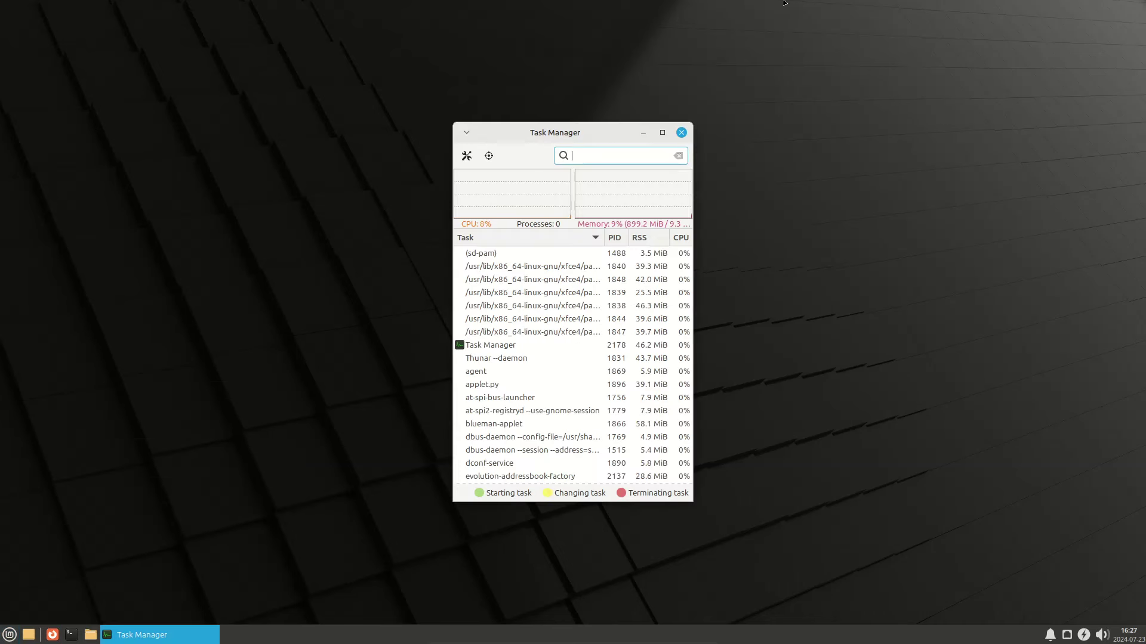
click(662, 132)
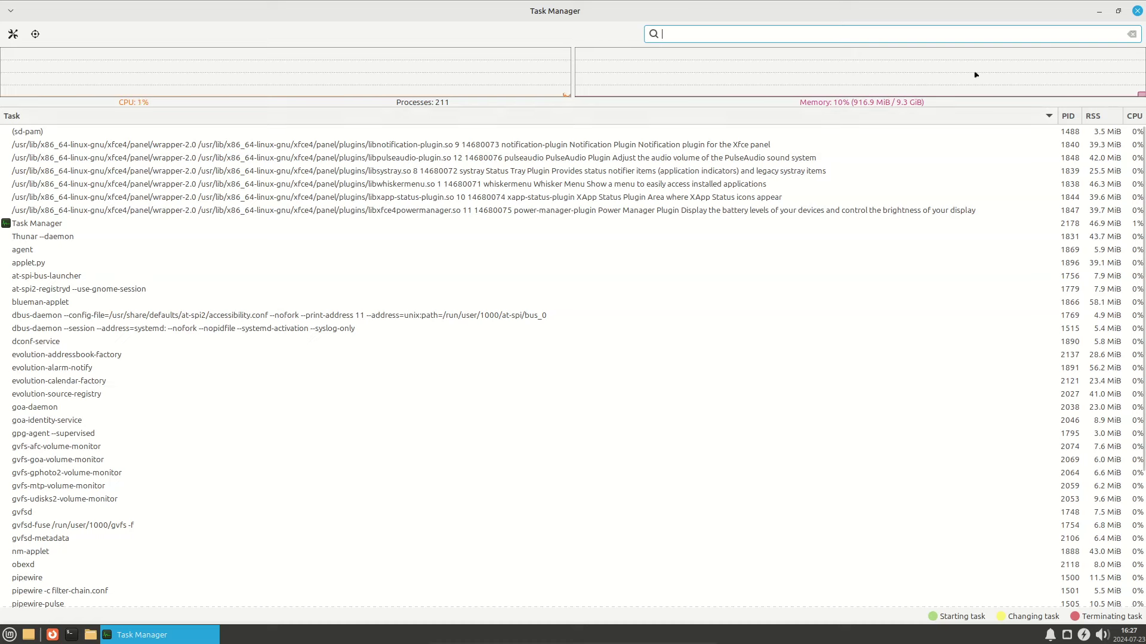
Step: Close Task Manager, then browse the Xfce menu's All Applications, Accessories, Graphics and Internet categories
click(1136, 11)
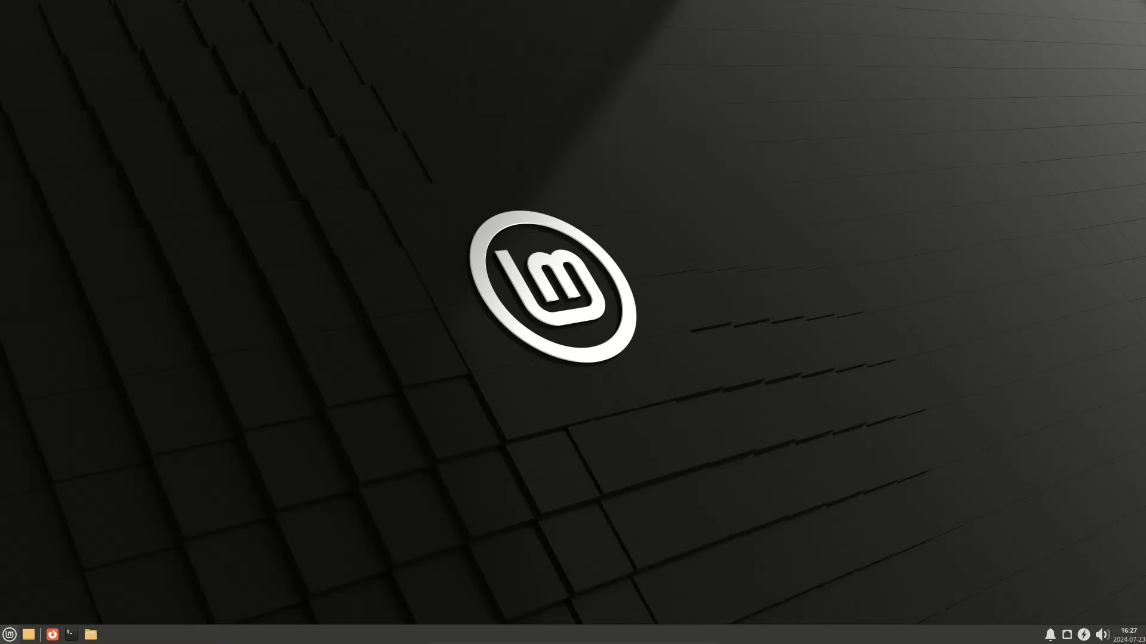
click(9, 635)
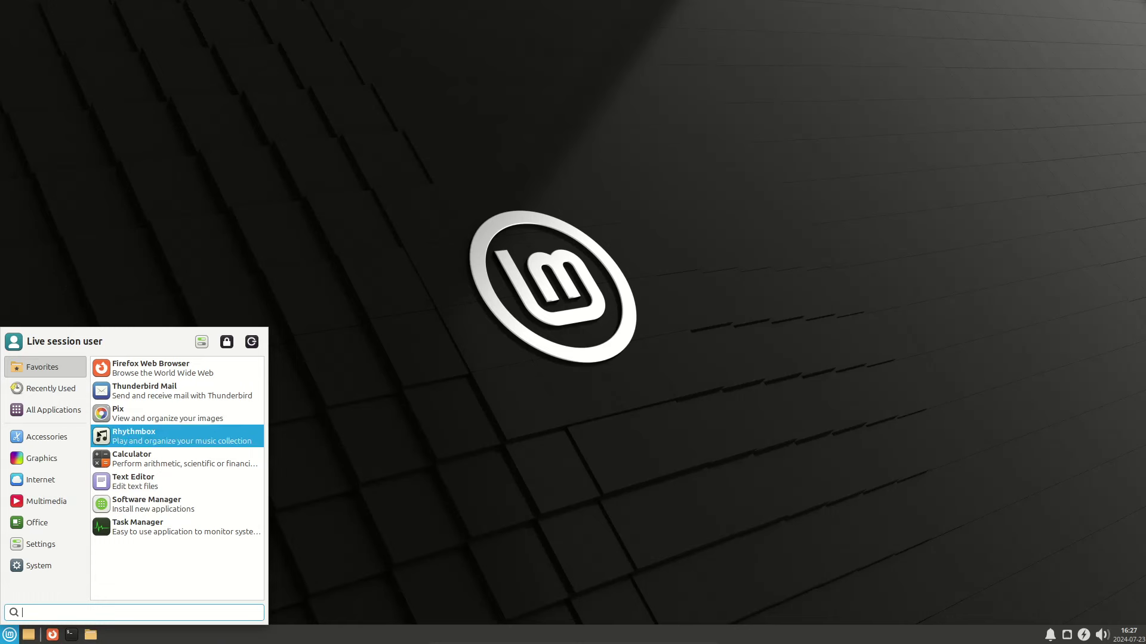
click(53, 411)
click(66, 433)
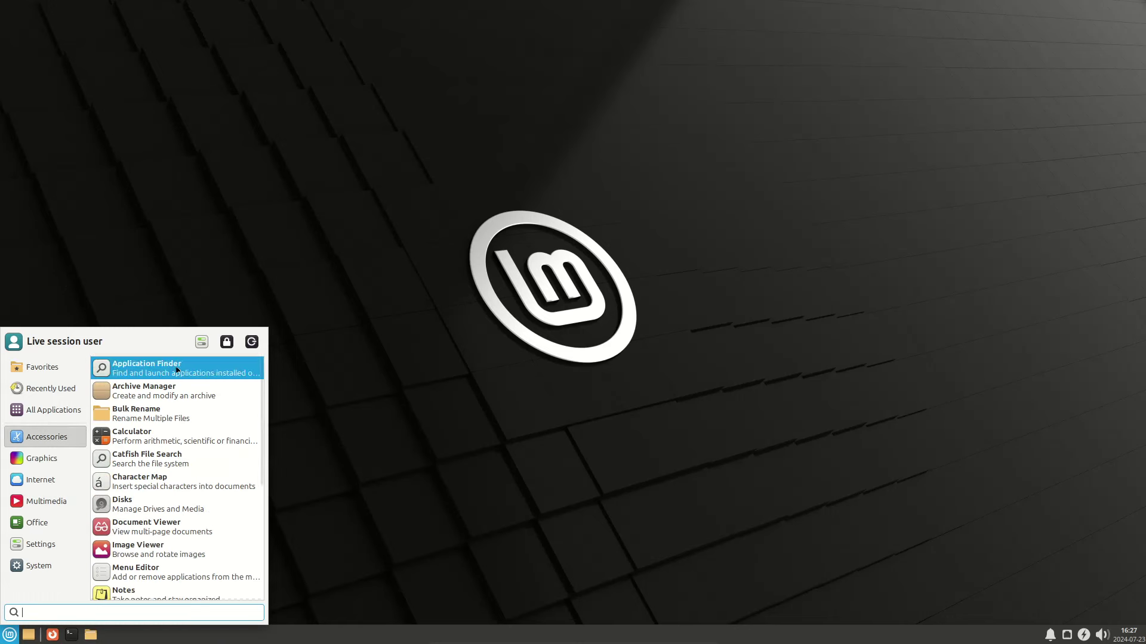
scroll(259, 463, down, 4)
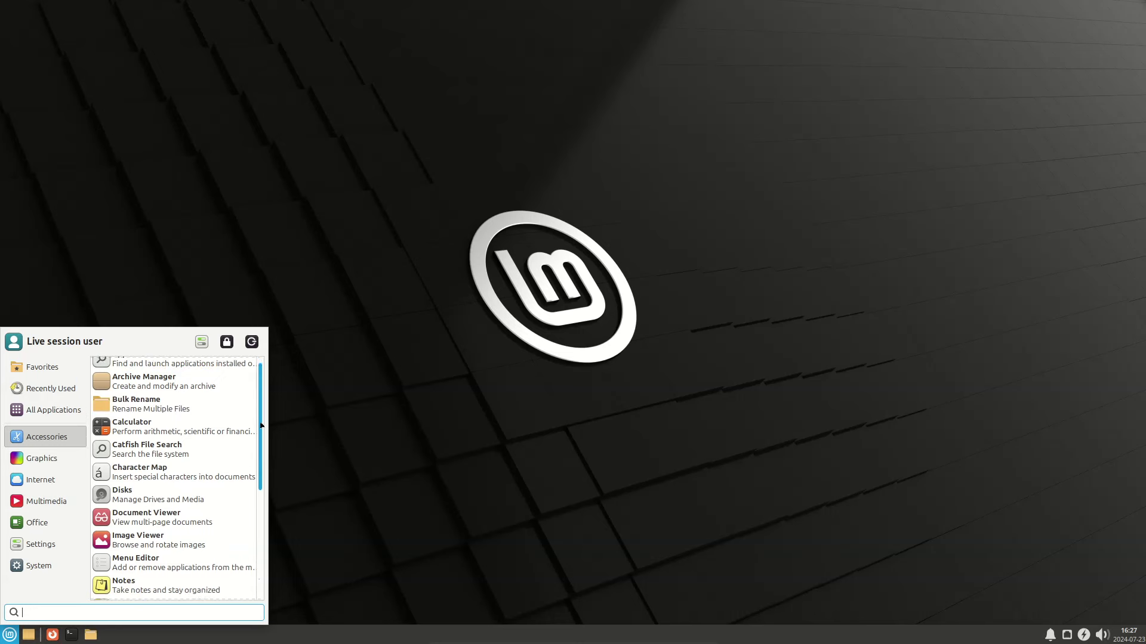
drag(259, 463, 259, 534)
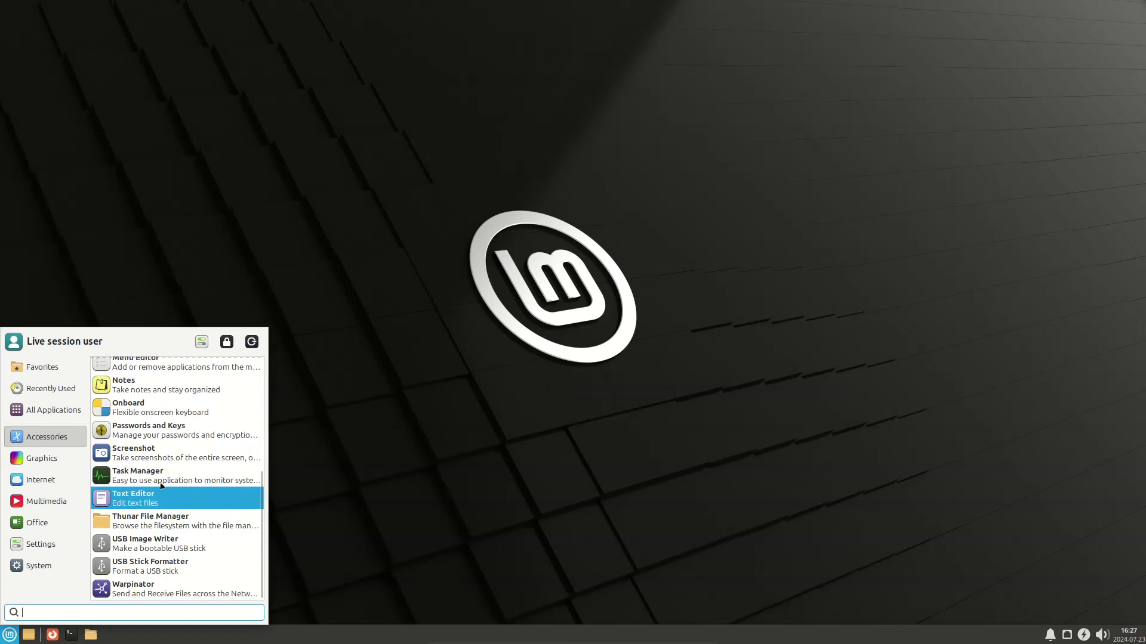
click(79, 454)
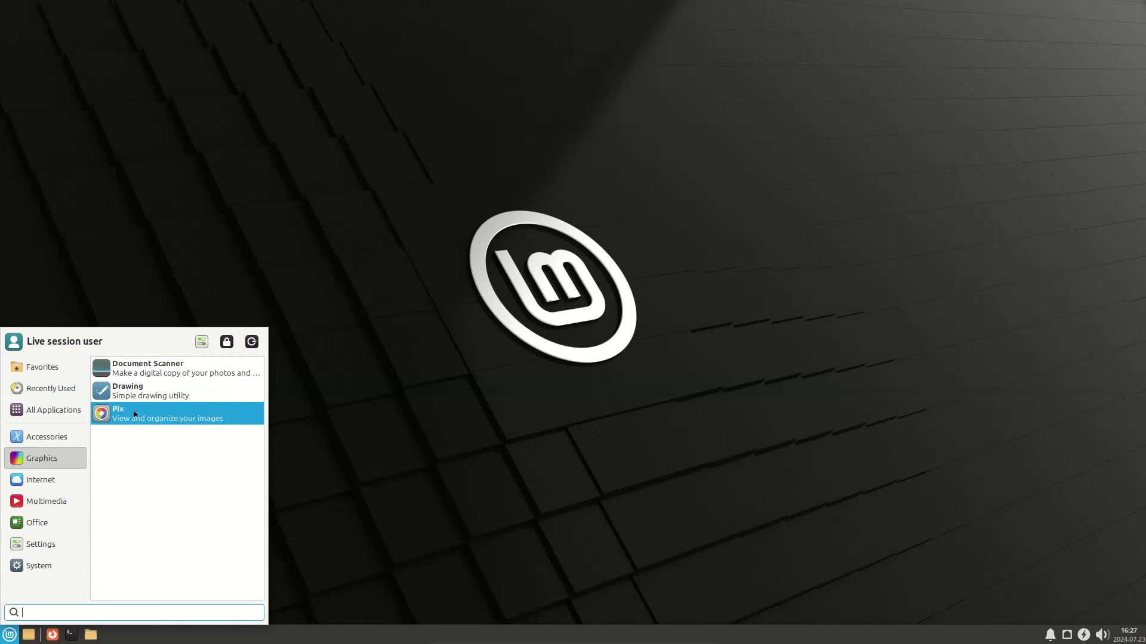
mouse_move(41, 480)
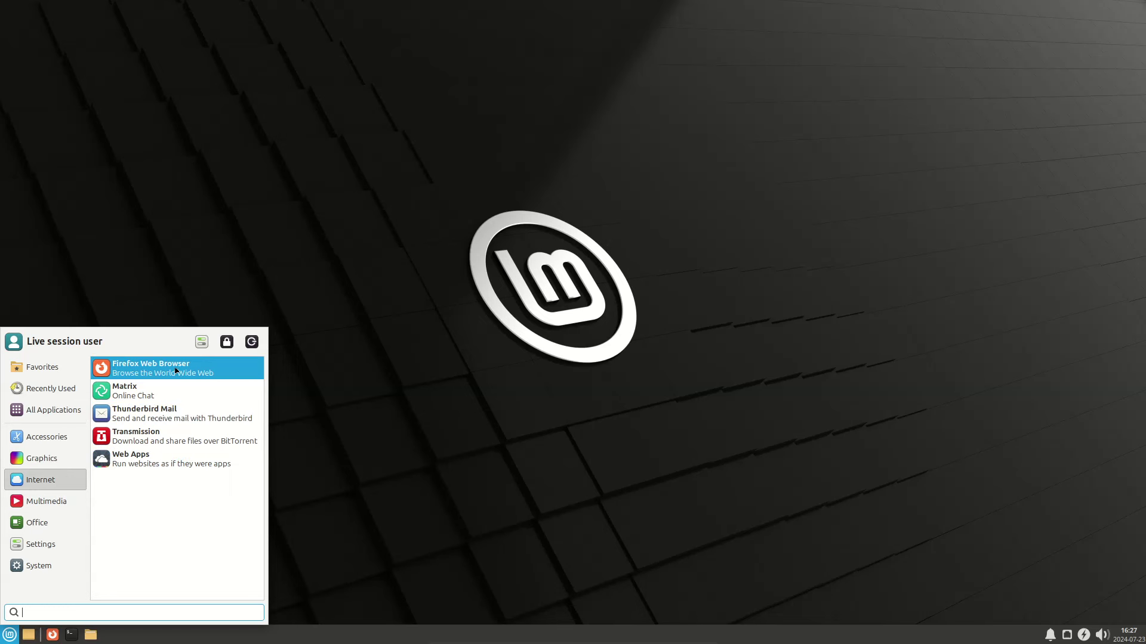
Step: Launch Matrix from the Internet category, close its welcome window, and reopen the applications menu
click(141, 396)
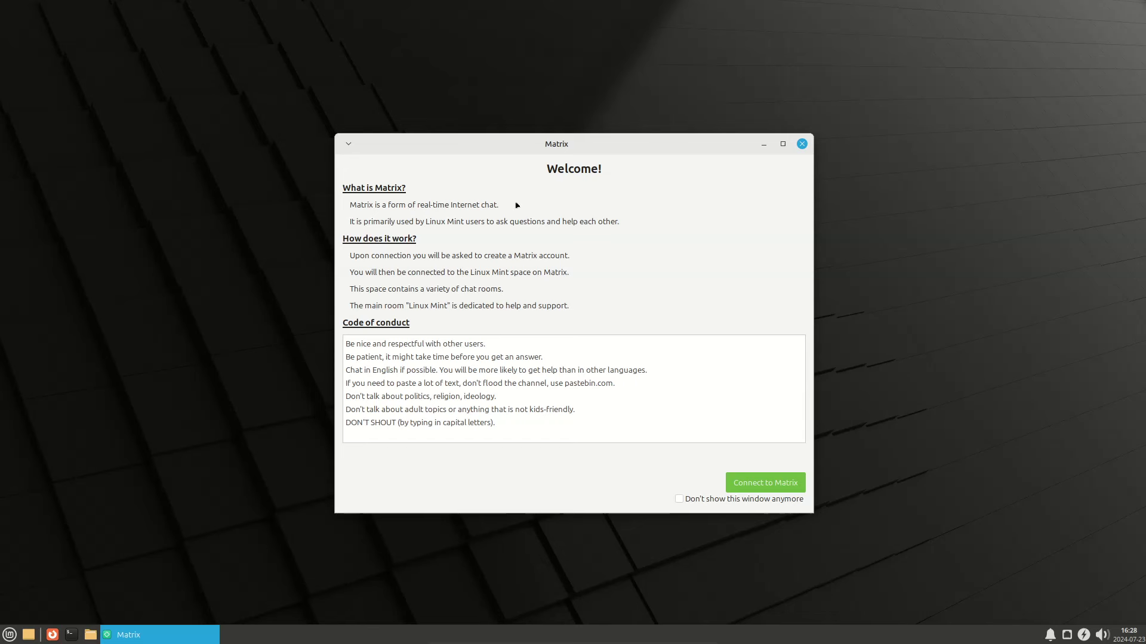
click(802, 143)
click(9, 635)
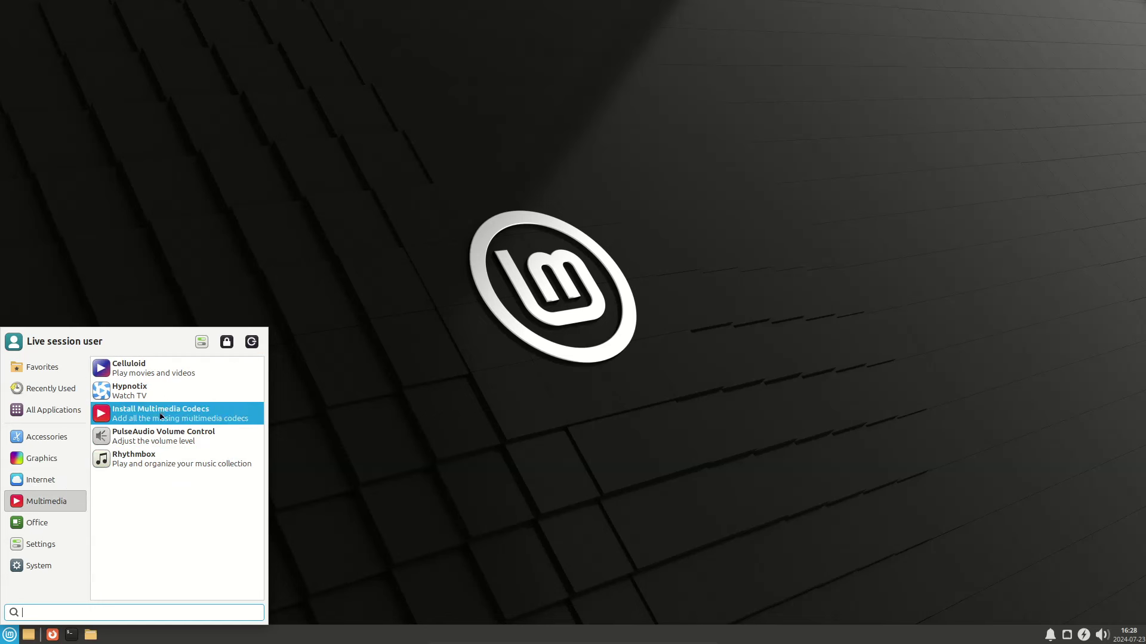
Step: Launch LibreOffice Calc from the Office category, opening a blank Untitled 1 spreadsheet
mouse_move(64, 527)
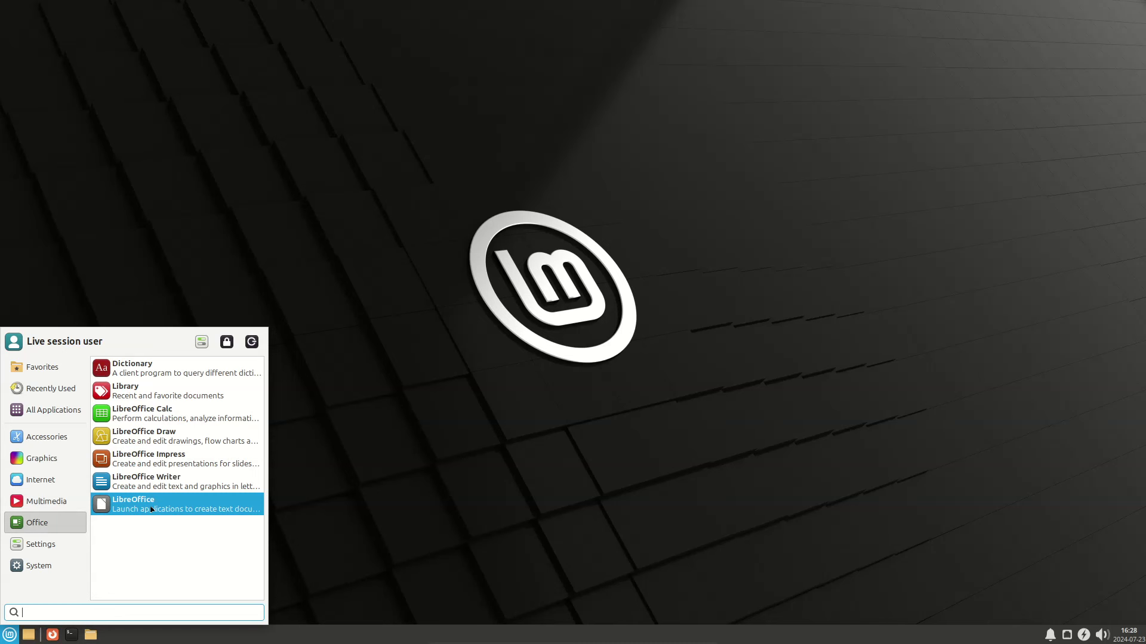
click(175, 415)
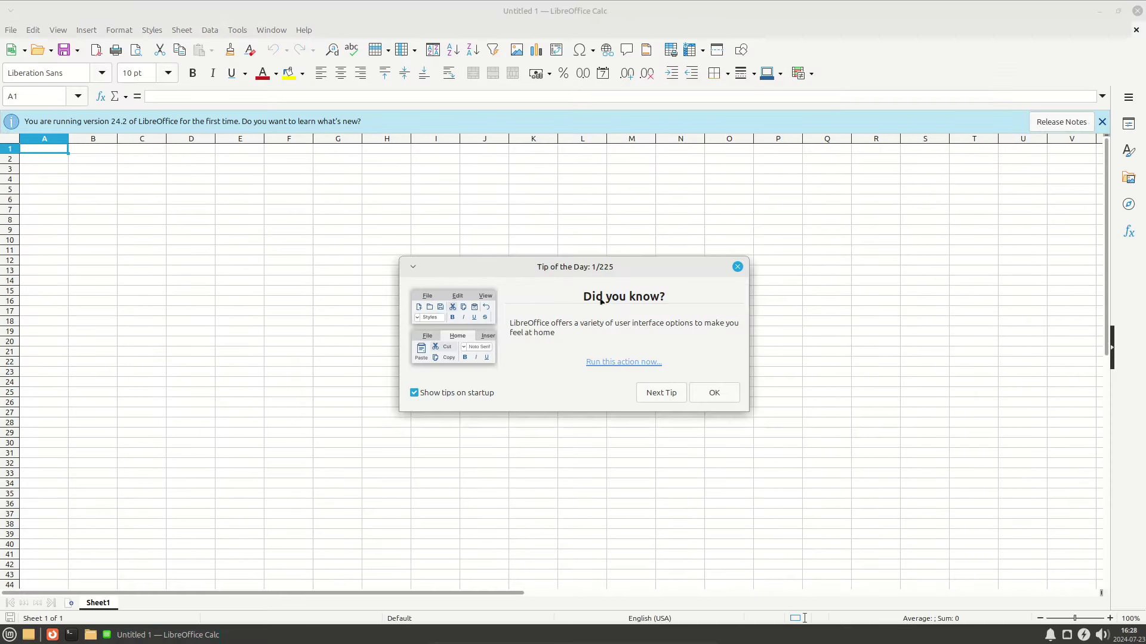
Step: Dismiss the Tip of the Day, check Help > About (version 24.2.4.2), then close Calc
click(712, 391)
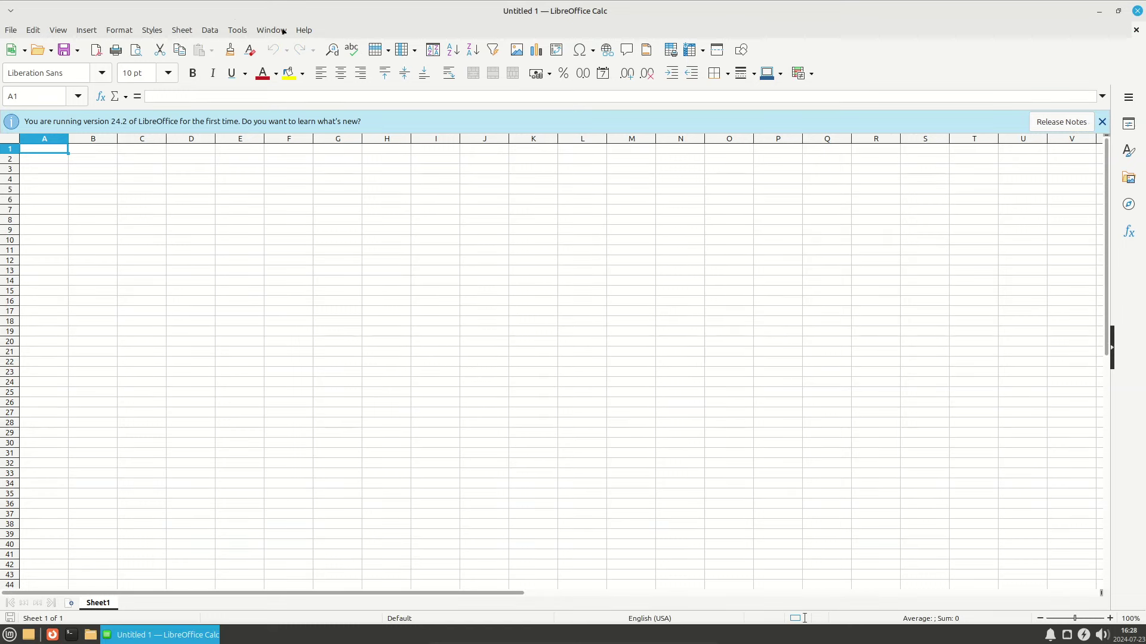
click(304, 30)
click(376, 232)
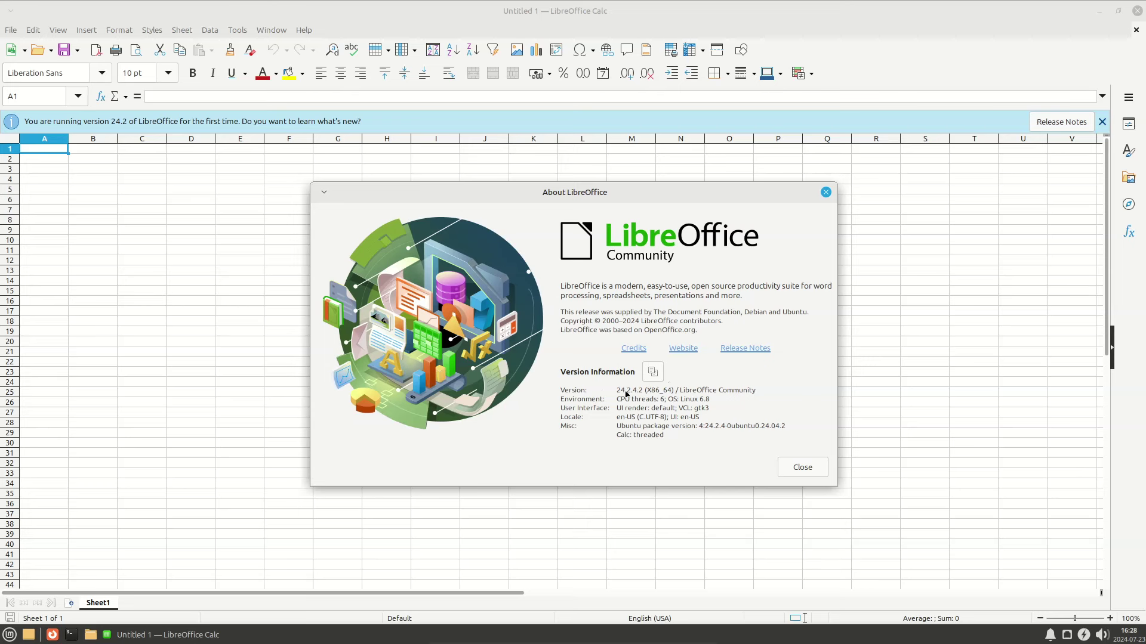
click(826, 192)
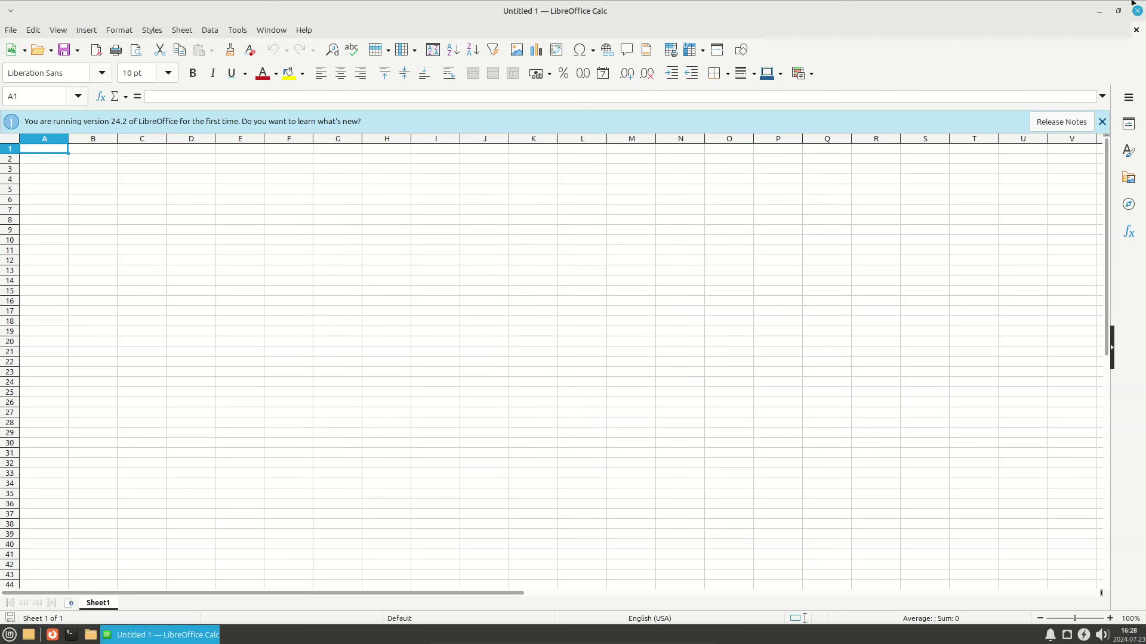
click(1137, 10)
Step: Browse the Whisker menu's Office, Settings and System categories, scrolling to Synaptic, Timeshift and Update Manager
key(super)
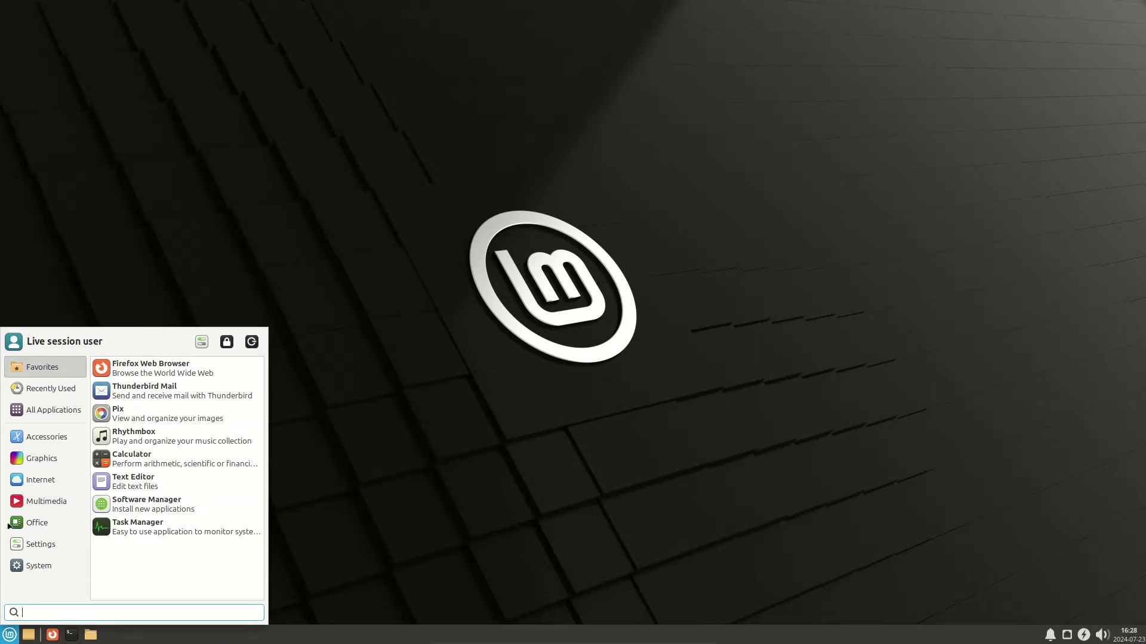
click(51, 522)
click(51, 540)
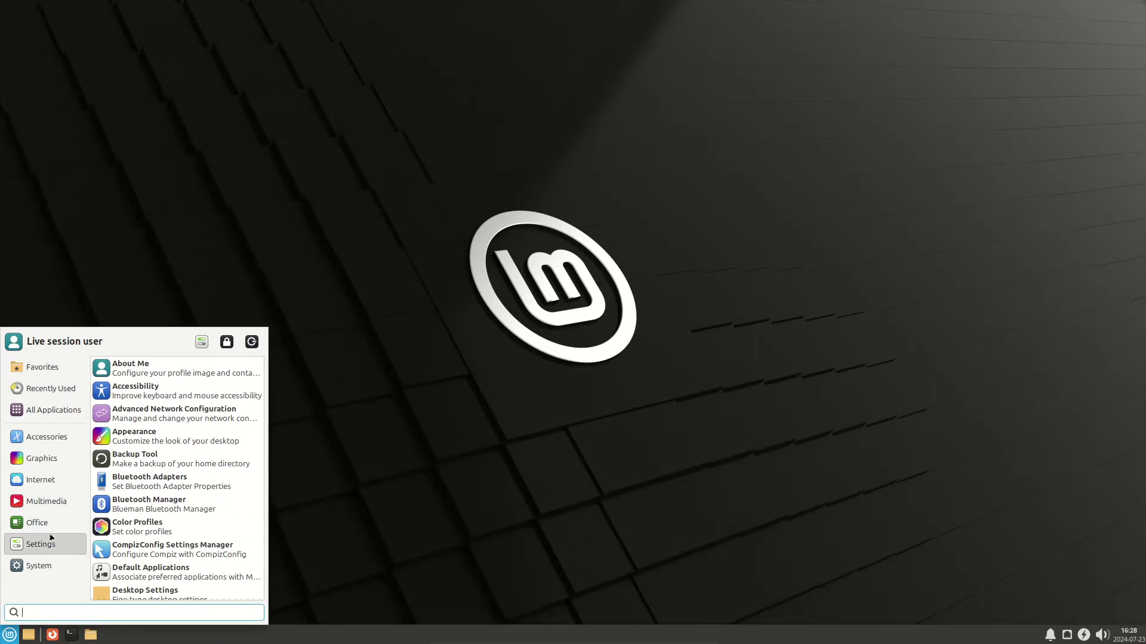
scroll(179, 434, down, 2)
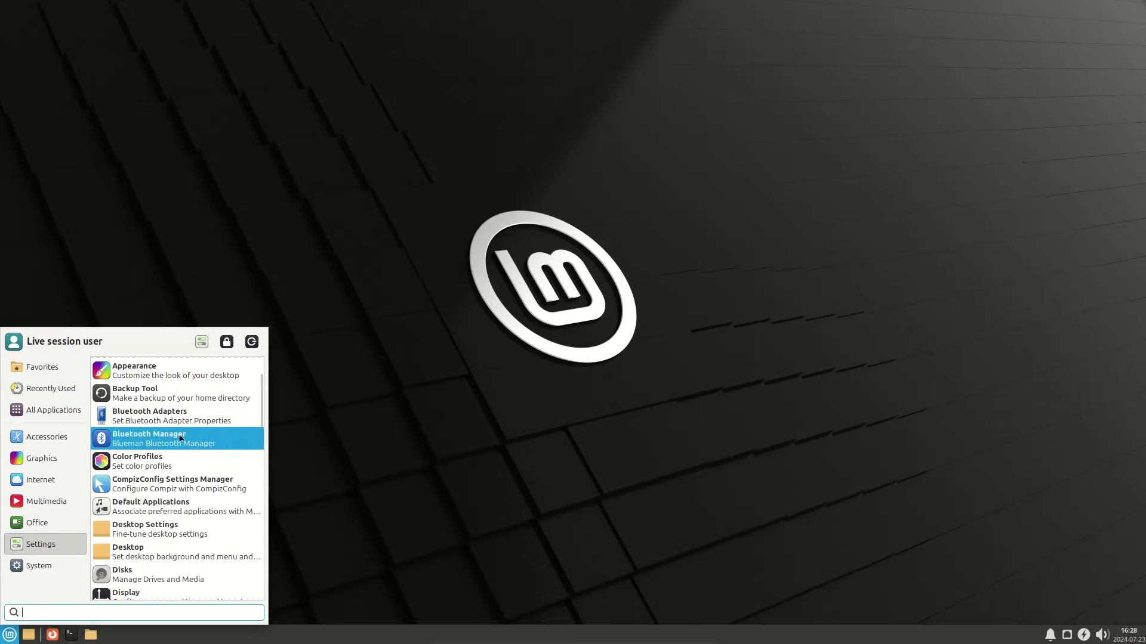
click(51, 563)
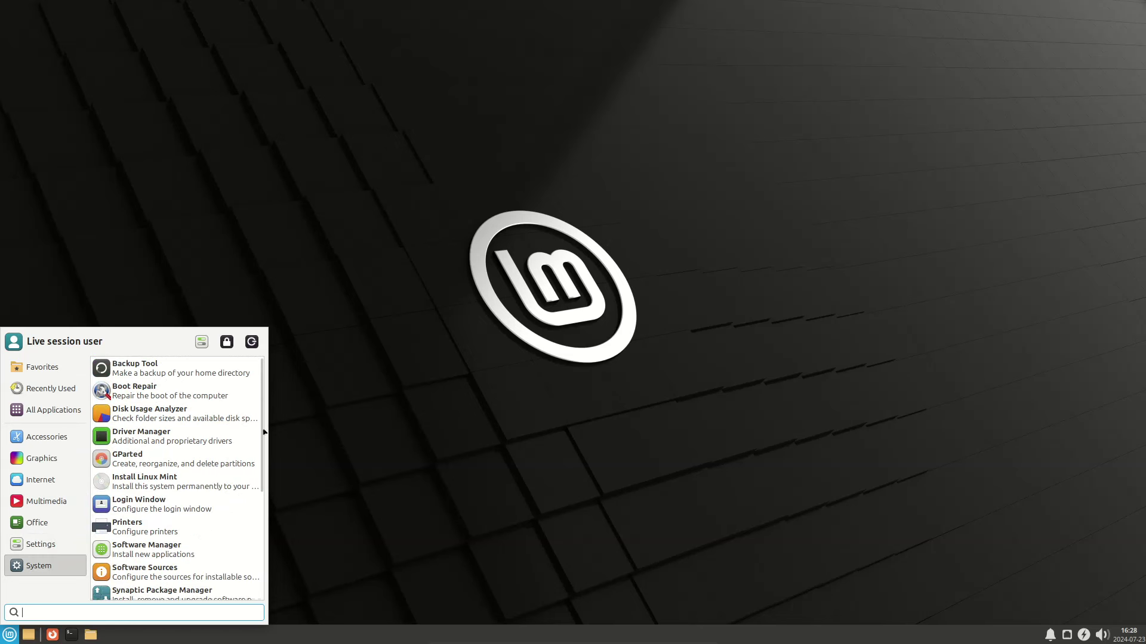
drag(262, 433, 259, 546)
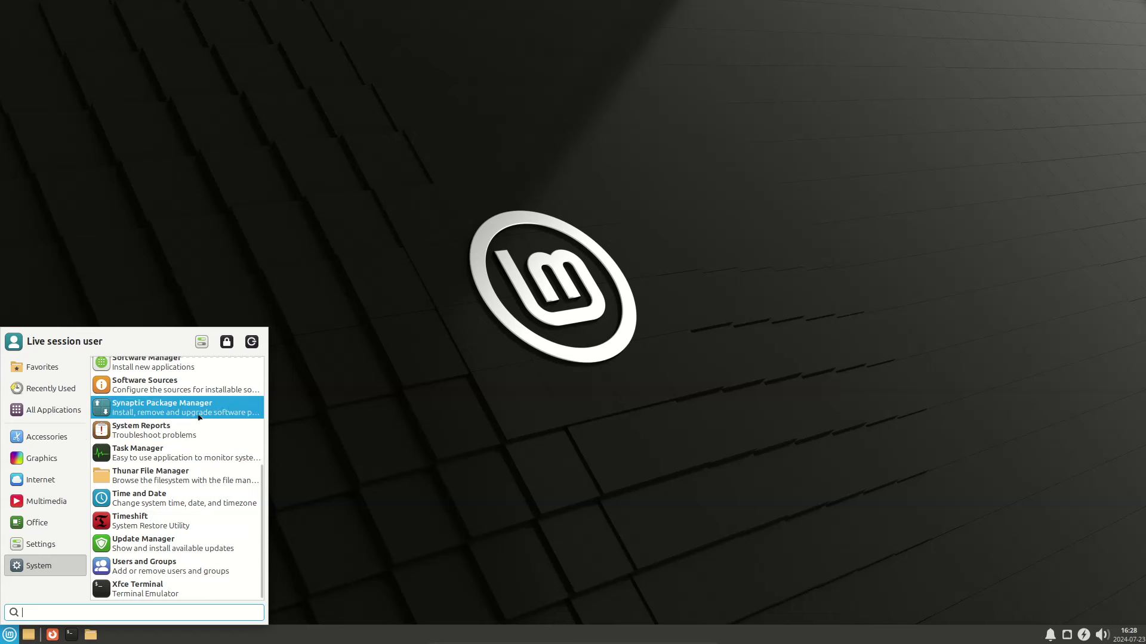
Step: Close the applications menu, then show and dismiss the desktop's context menu
key(Escape)
right_click(162, 166)
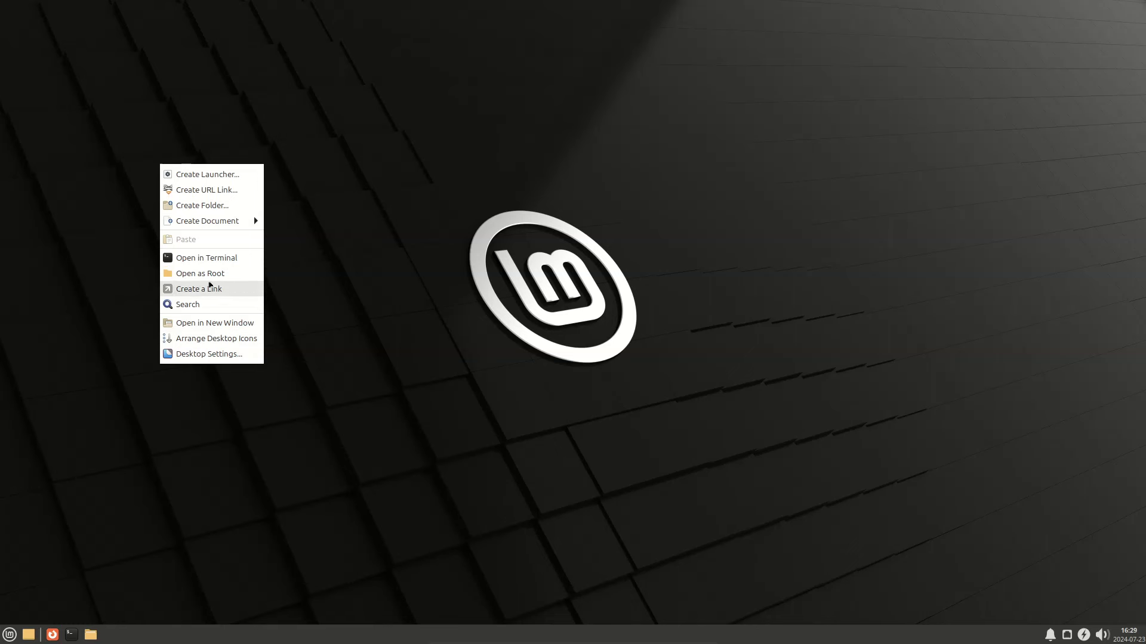
click(485, 401)
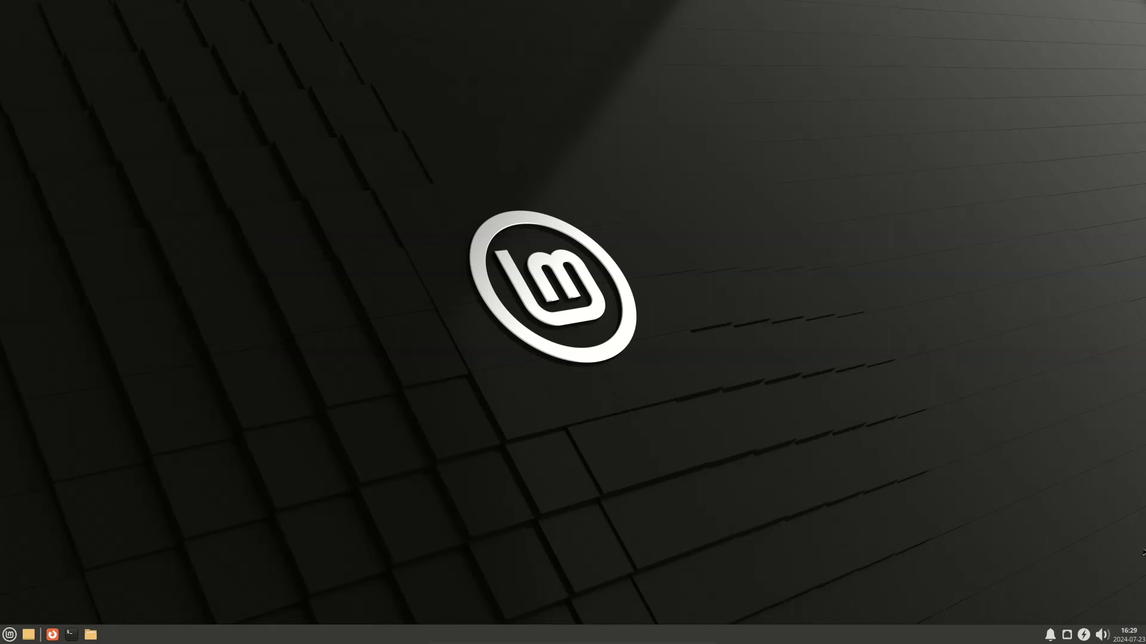
Step: Check the notifications, network, power, volume and calendar panel popups one by one
click(1049, 636)
click(1067, 635)
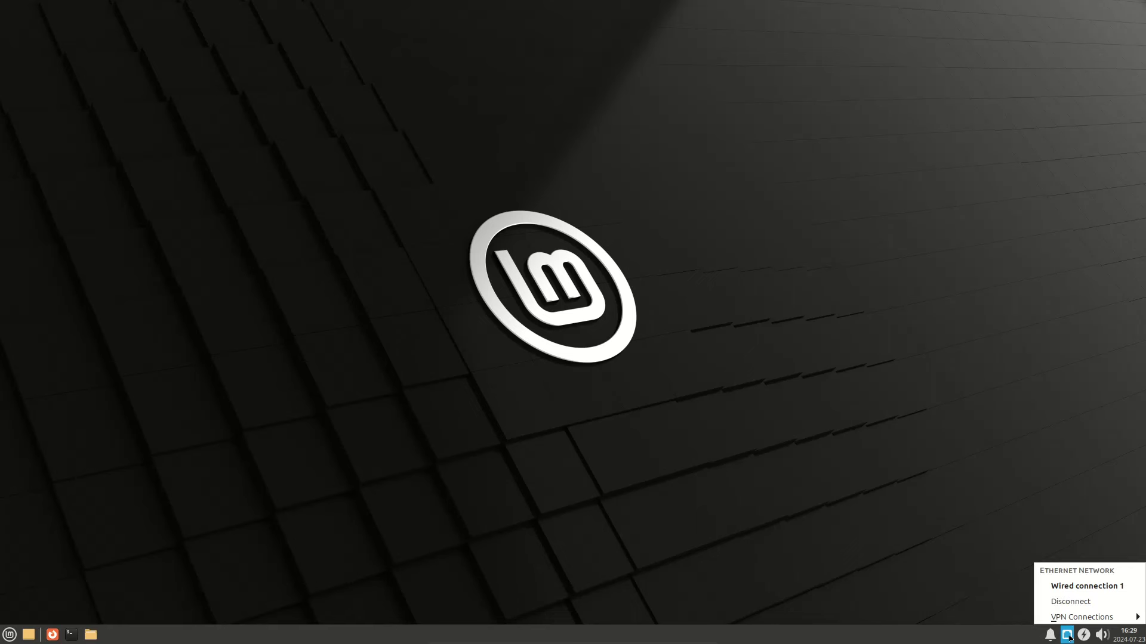
click(1067, 635)
click(1083, 635)
click(1083, 636)
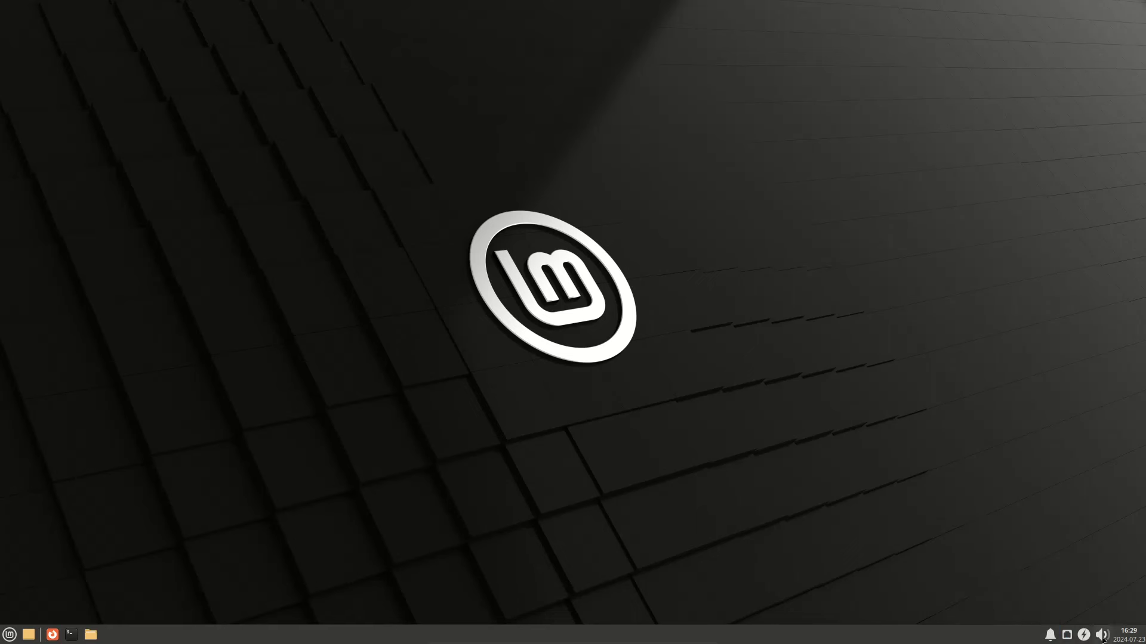
click(1101, 636)
click(1121, 619)
click(1126, 631)
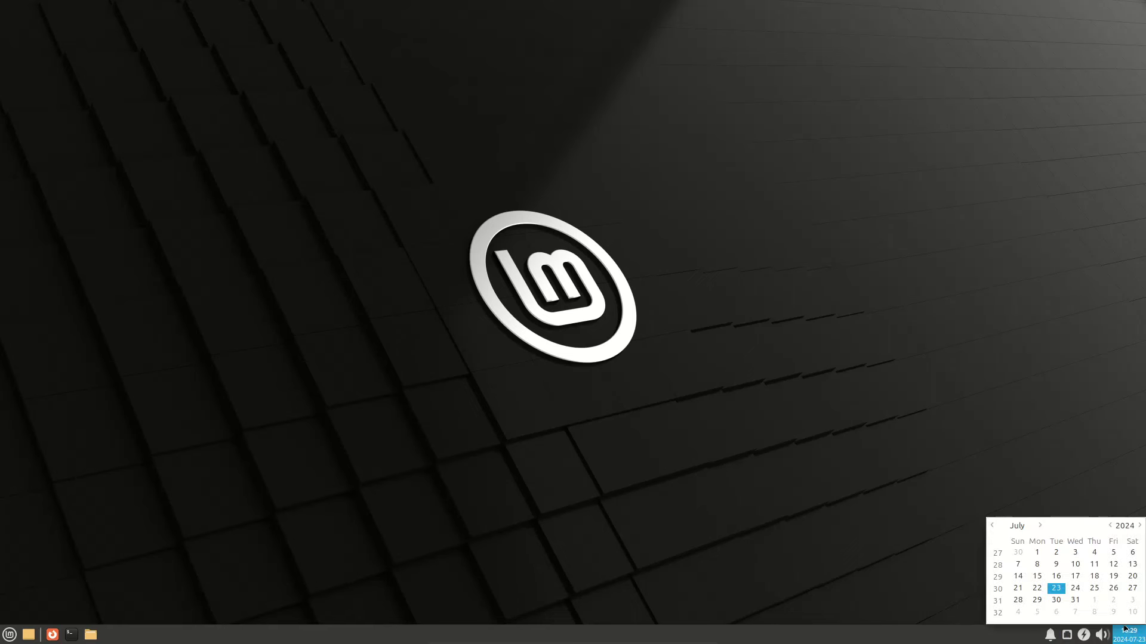
click(1125, 630)
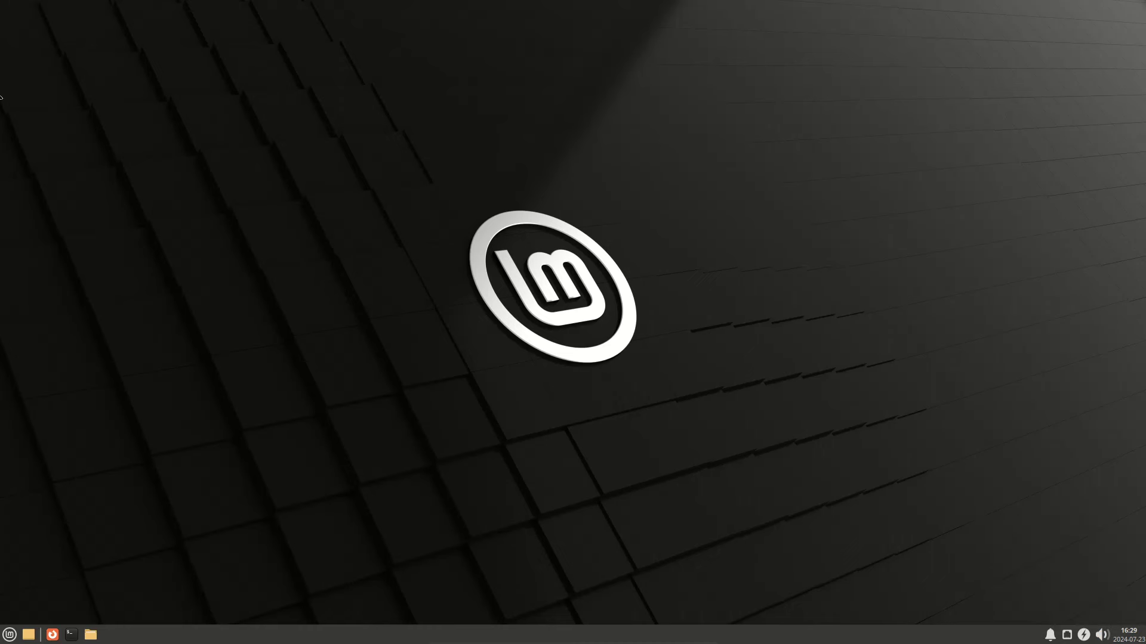
Step: Launch Mugshot's About Me editor via a menu search for 'abou', cancel it, and reopen the menu
right_click(143, 71)
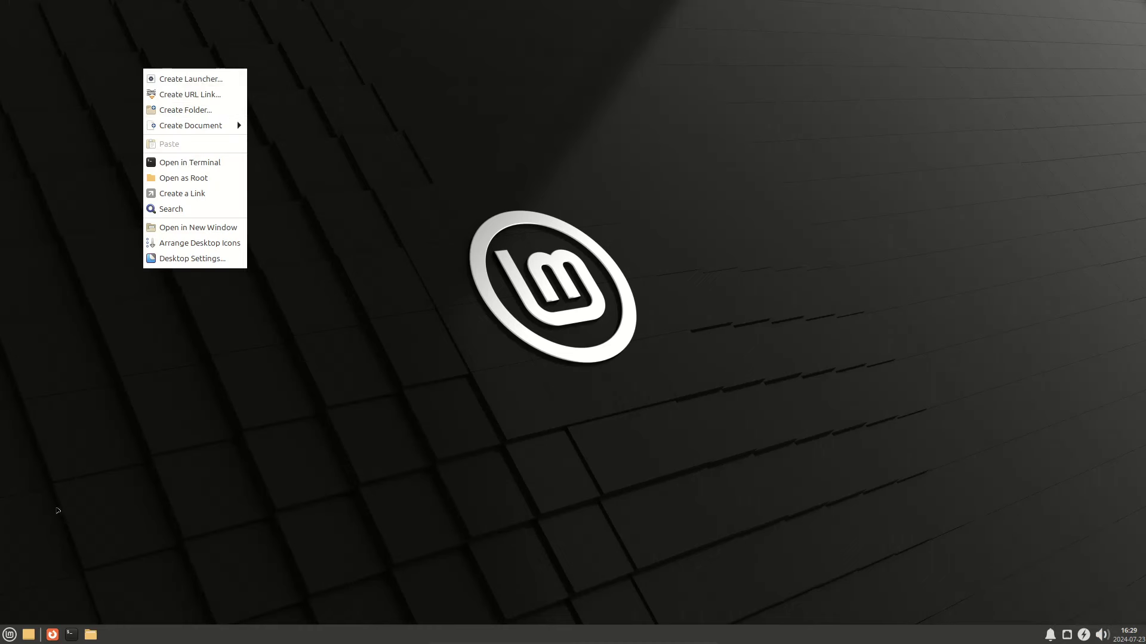
click(58, 511)
key(super)
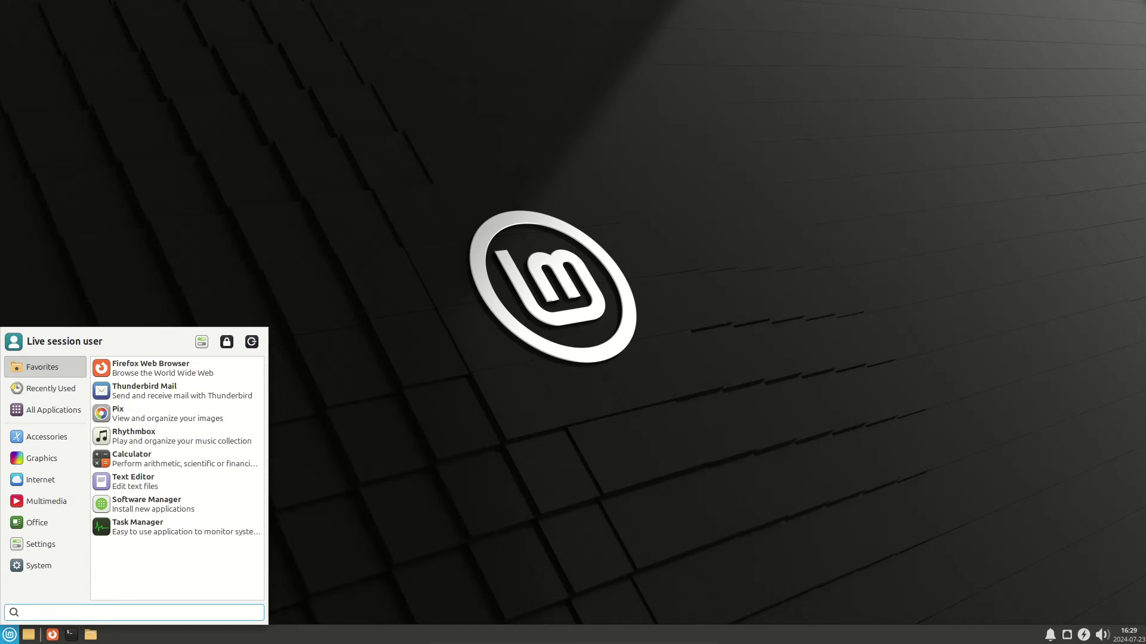
text(about)
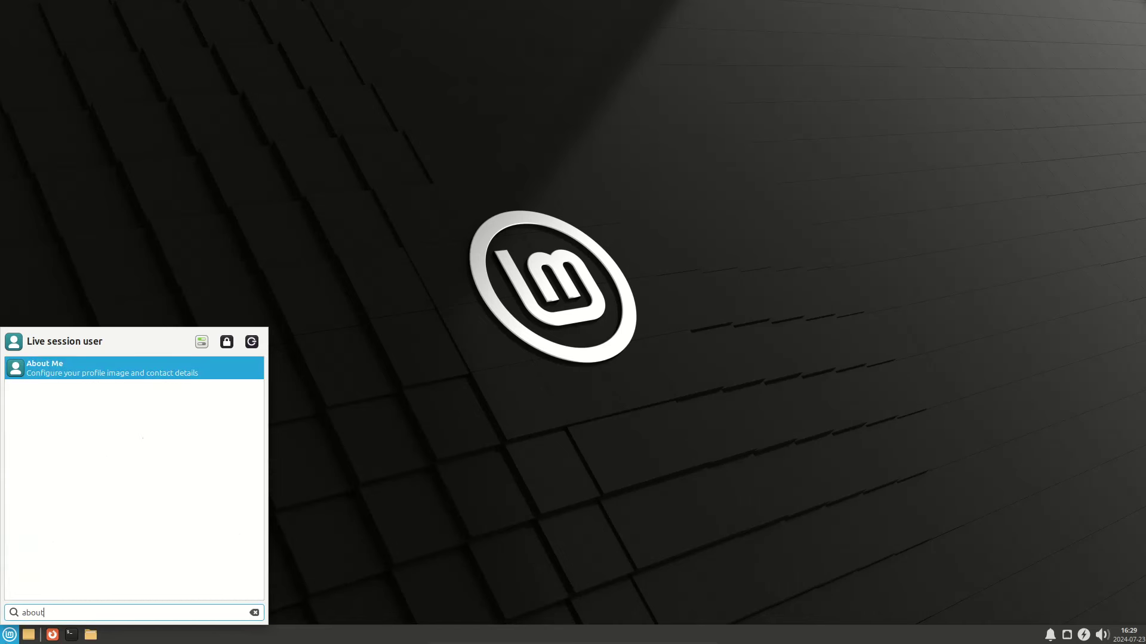
key(Return)
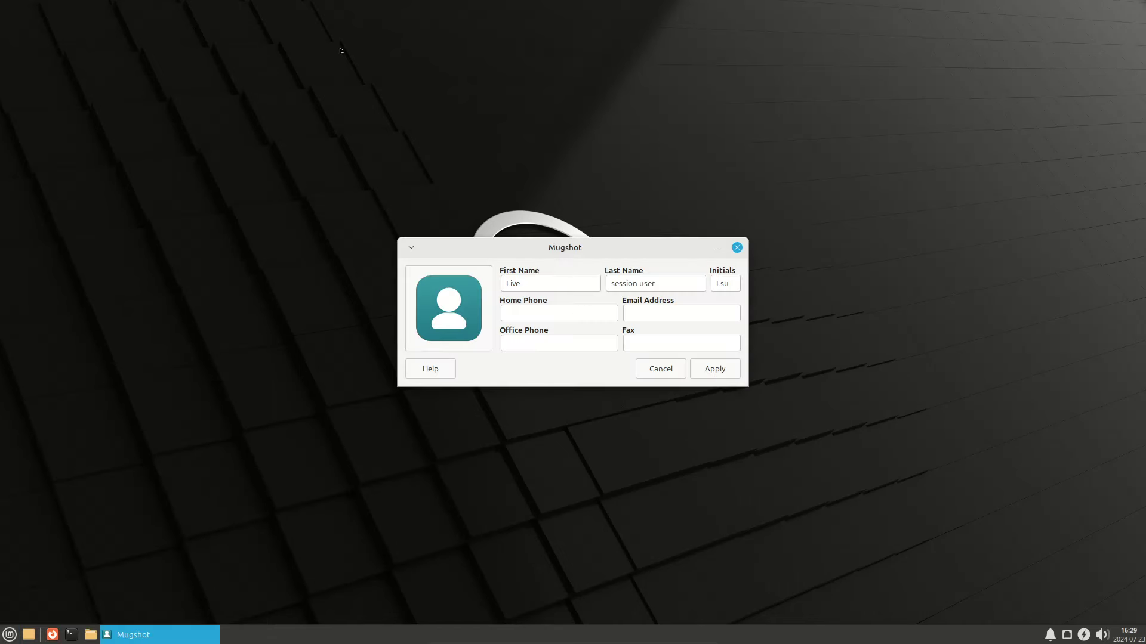
click(736, 249)
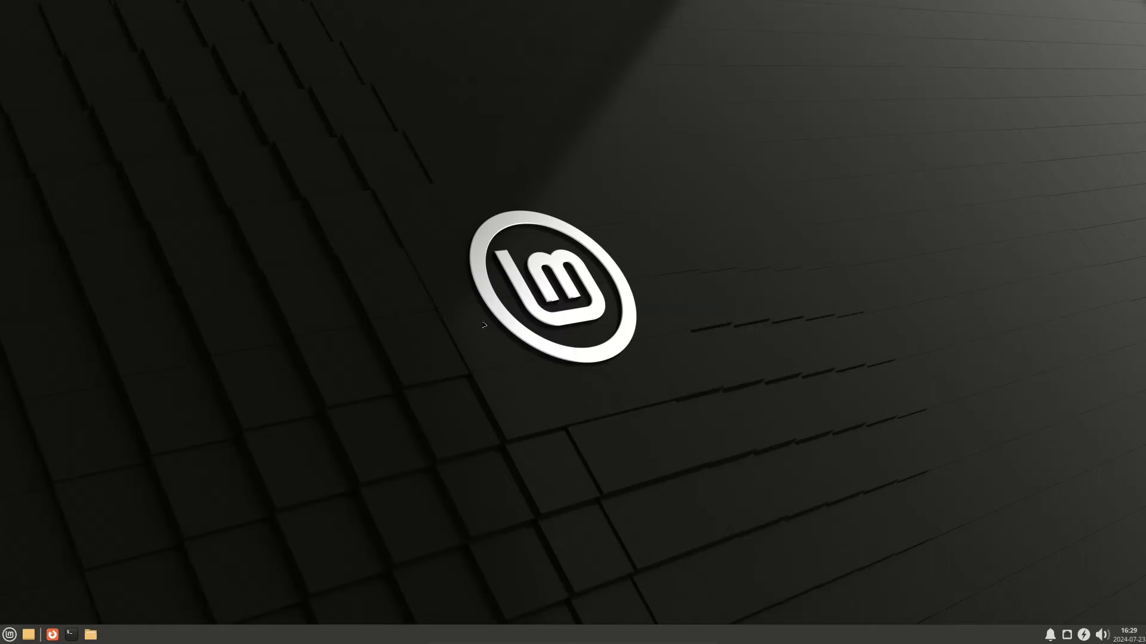
click(10, 634)
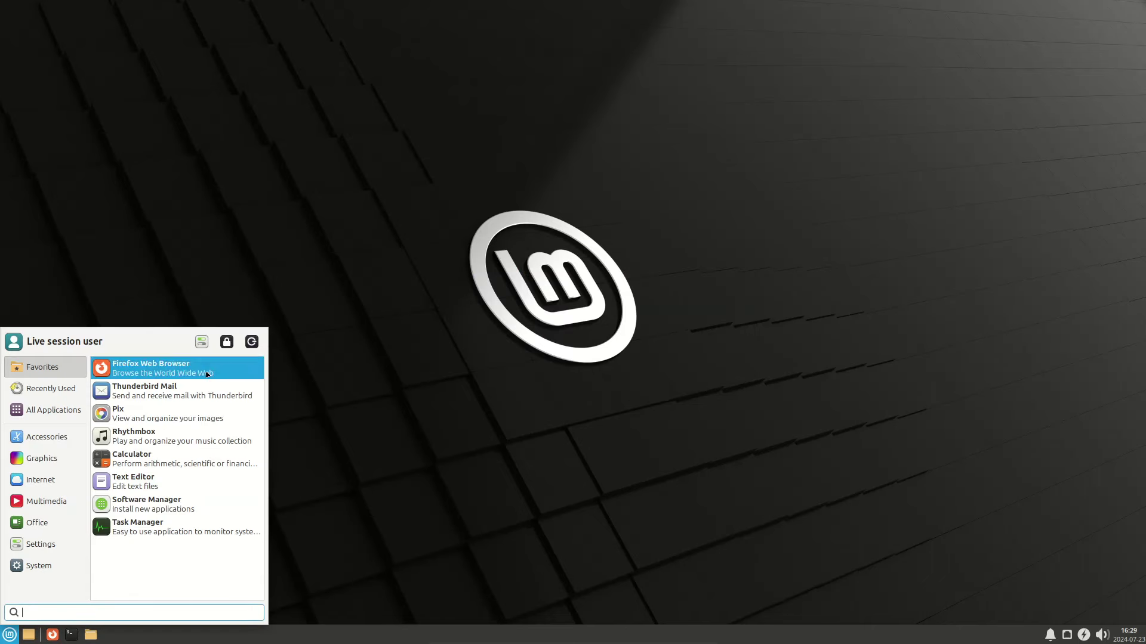
Step: Open Appearance from the Xfce Settings Manager, maximizing and then restoring its window
click(202, 341)
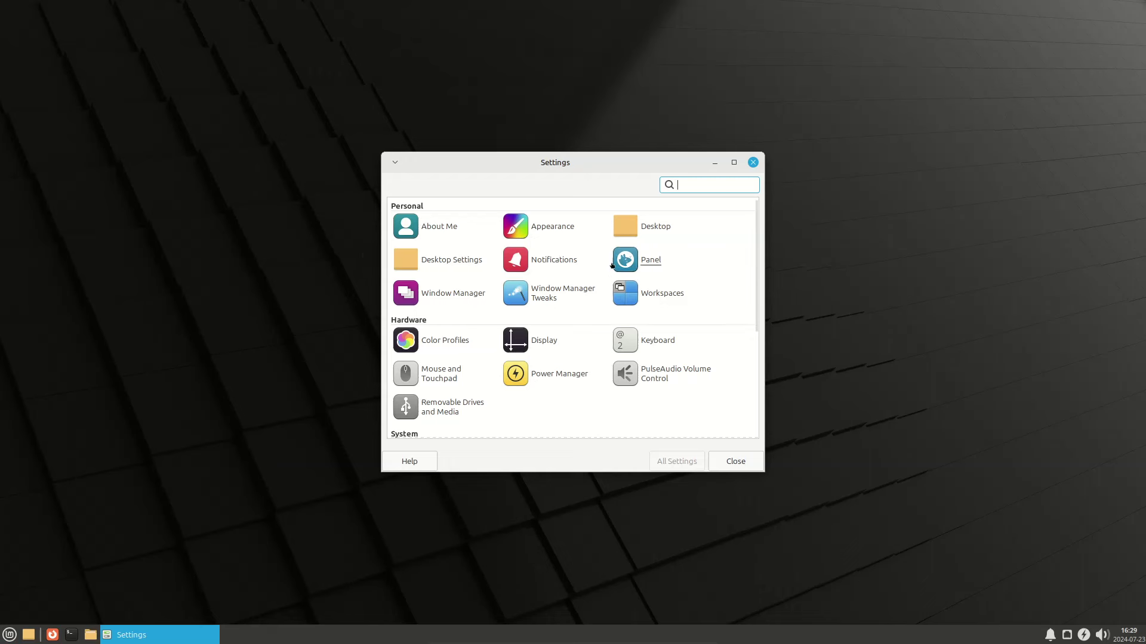
click(545, 222)
click(733, 162)
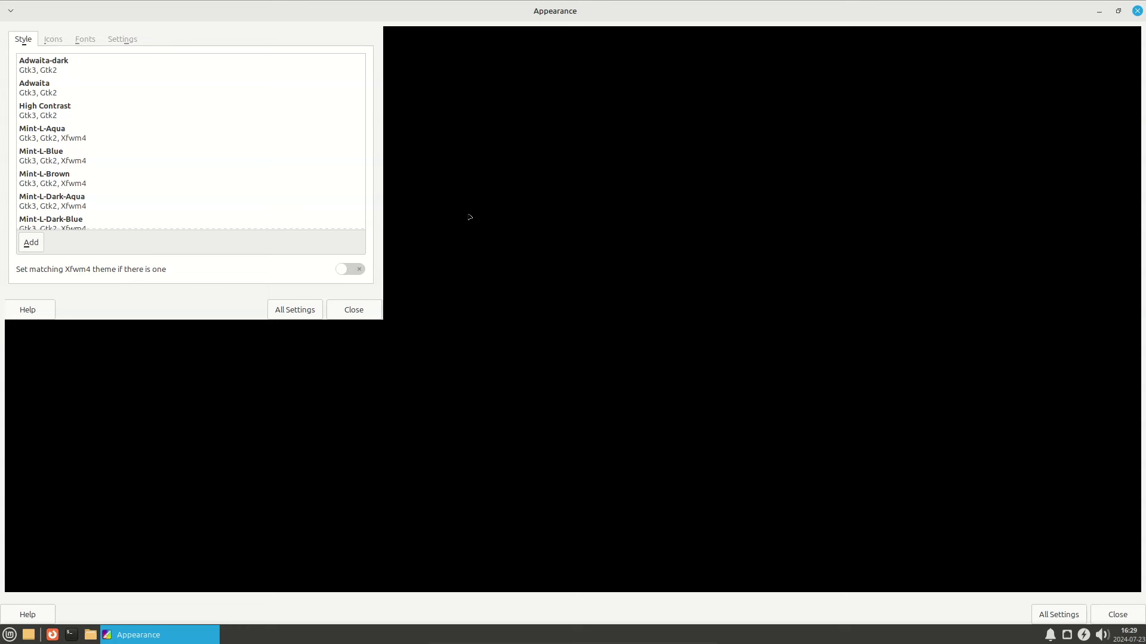
click(1119, 11)
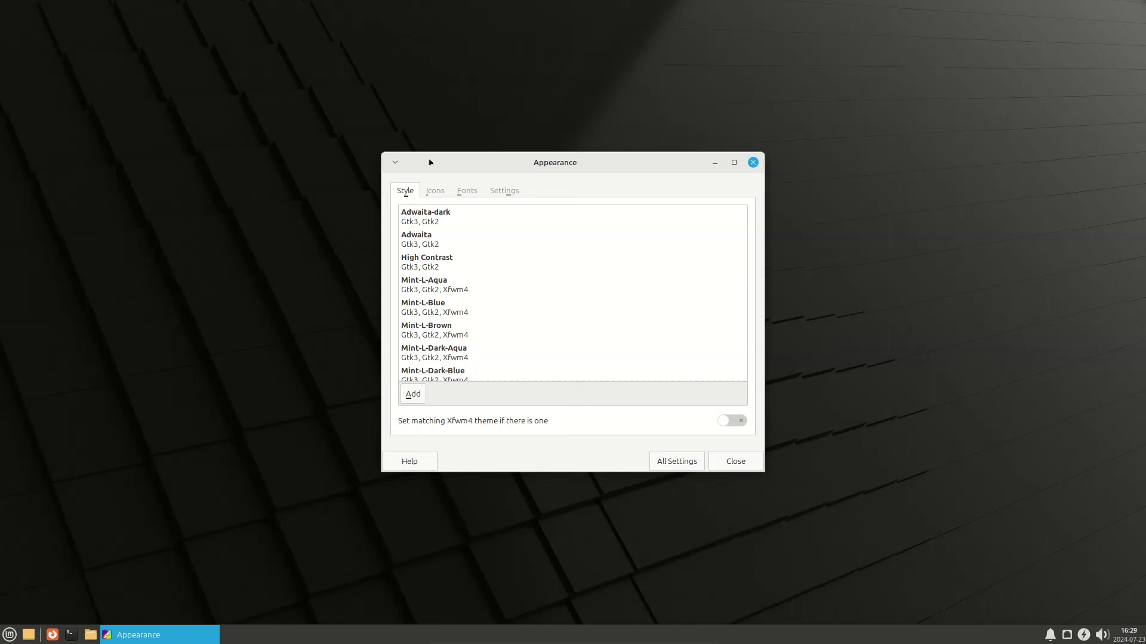
Step: Open Thunar on the home folder, check its version 4.18.8 in Help > About, then close it
click(90, 634)
double_click(685, 173)
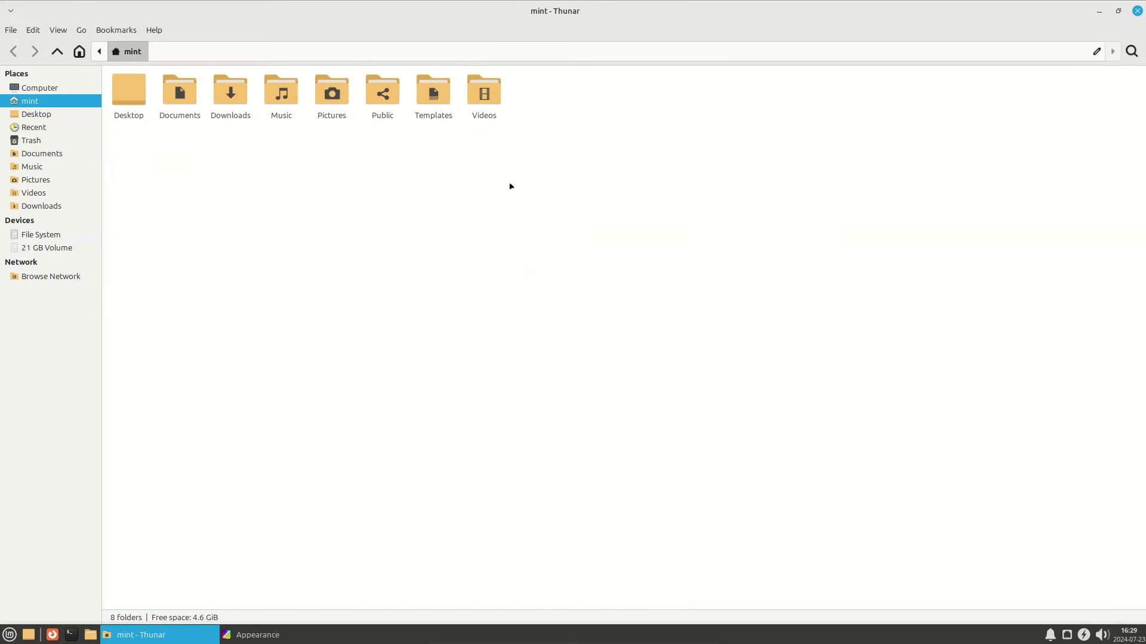
drag(509, 182, 220, 198)
click(154, 30)
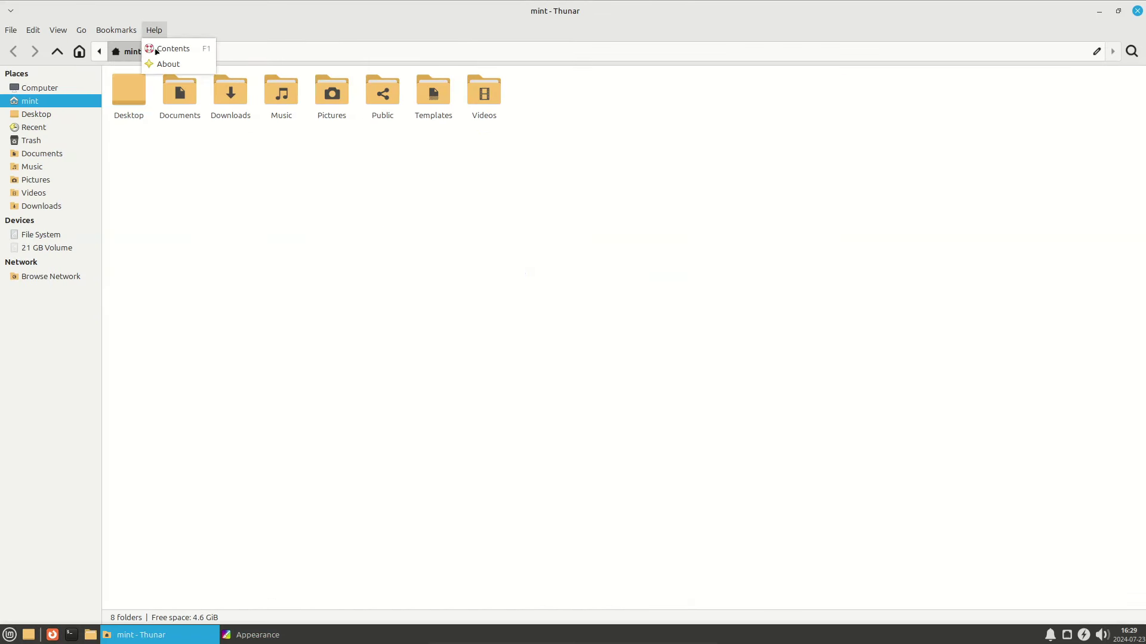
click(164, 64)
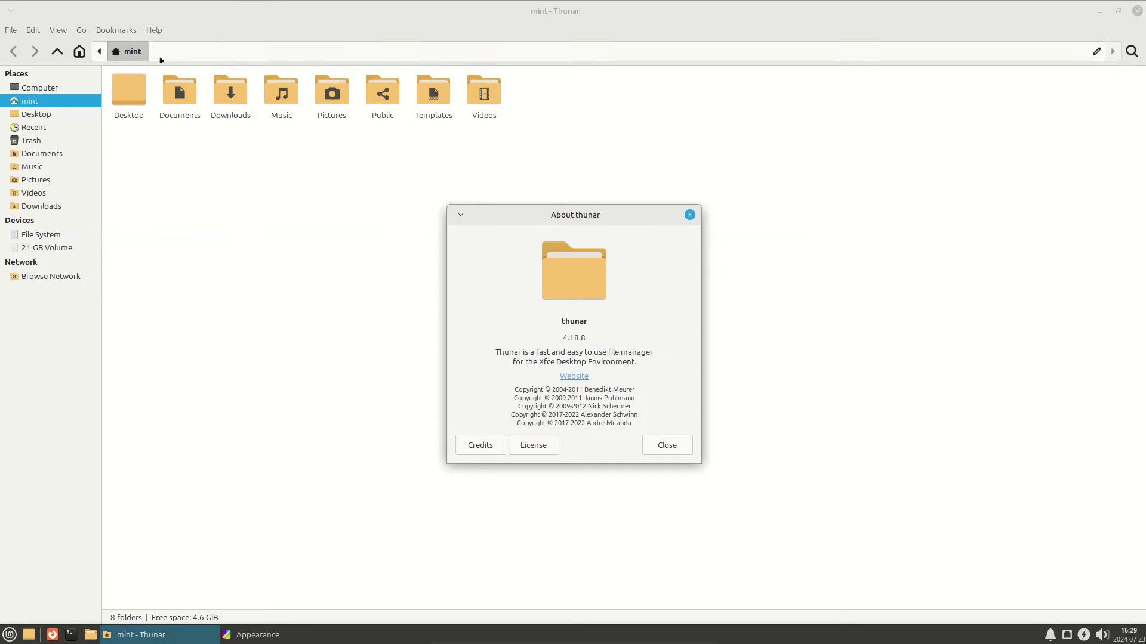
click(686, 445)
click(1136, 11)
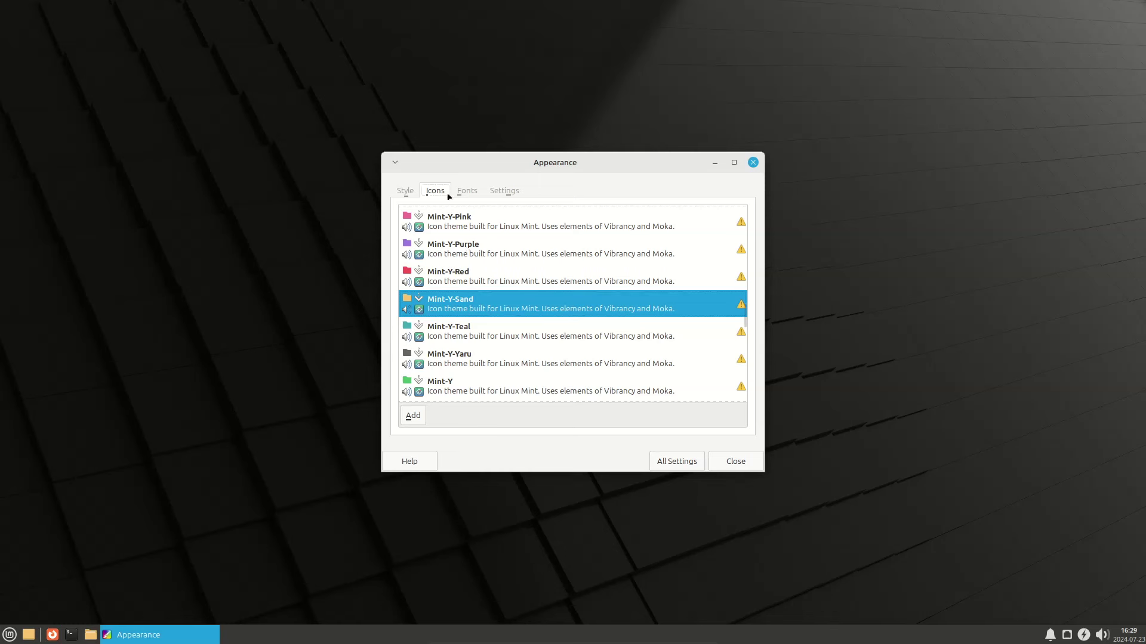
Step: Scroll through the Appearance style themes, then close the Appearance settings
click(405, 191)
scroll(506, 276, down, 5)
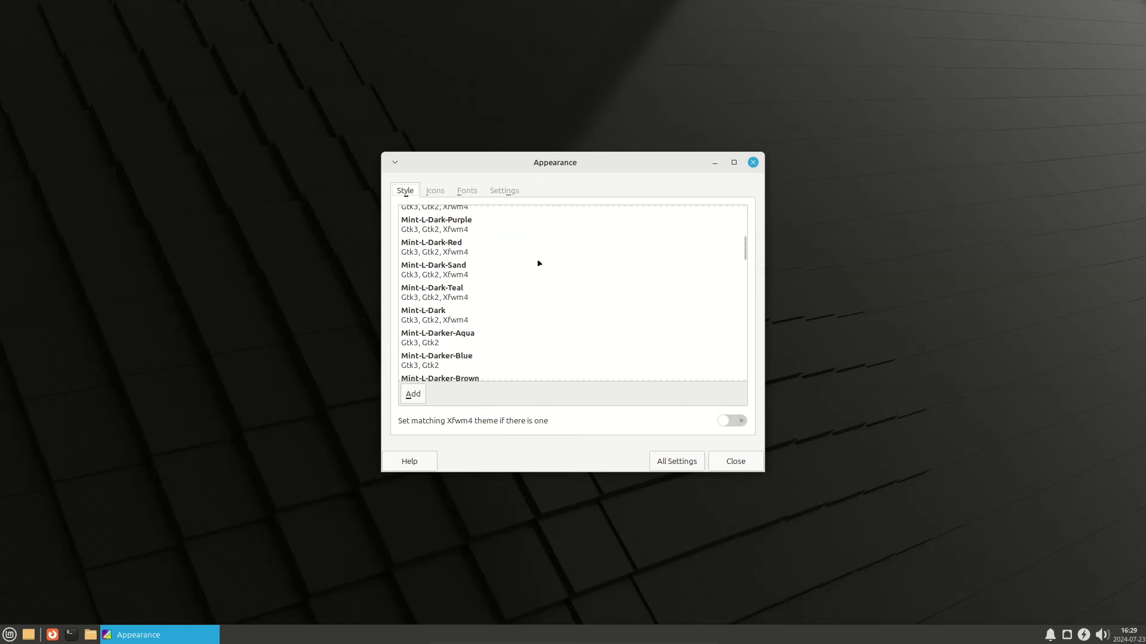
scroll(538, 263, down, 3)
click(753, 163)
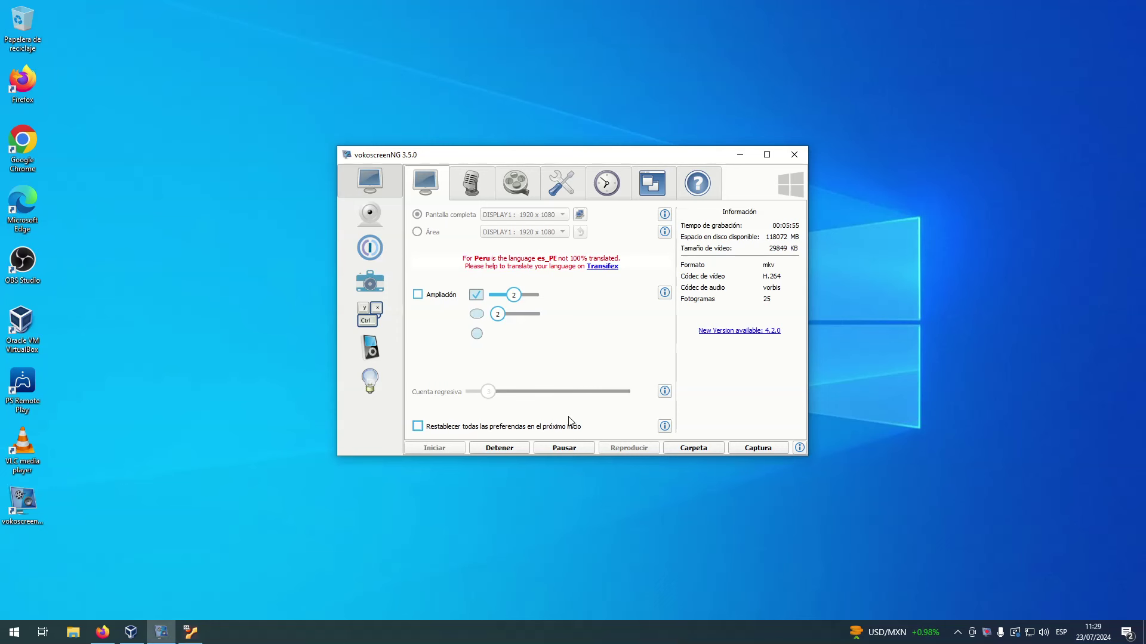
Step: Minimise the VM to view the host's vokoscreenNG recording, then restore Linux Mint full screen
click(678, 638)
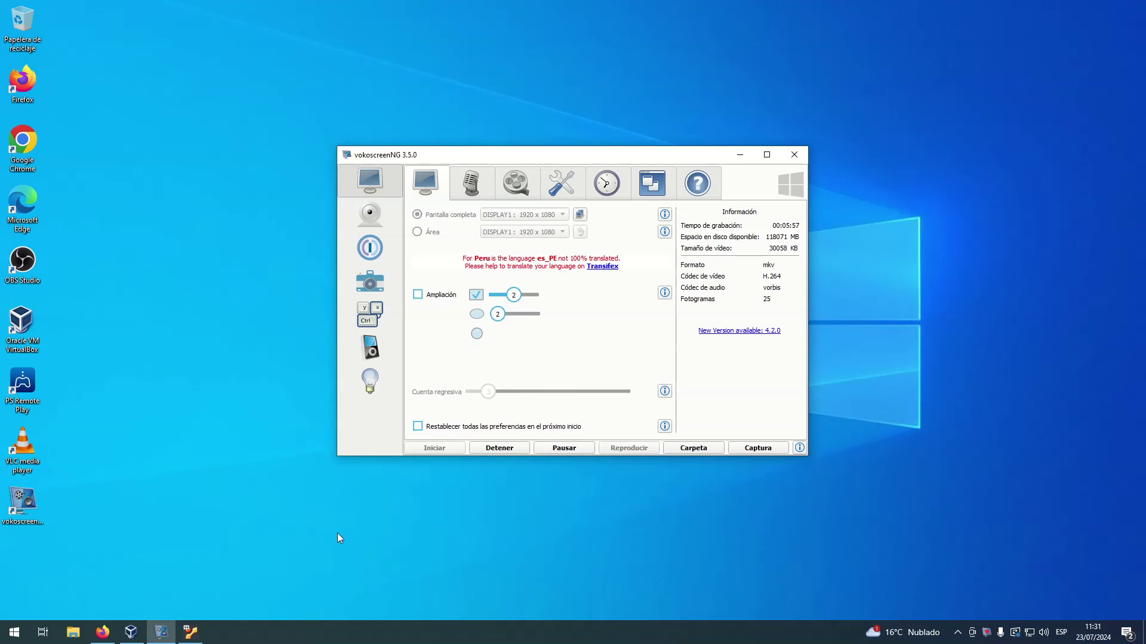
click(191, 632)
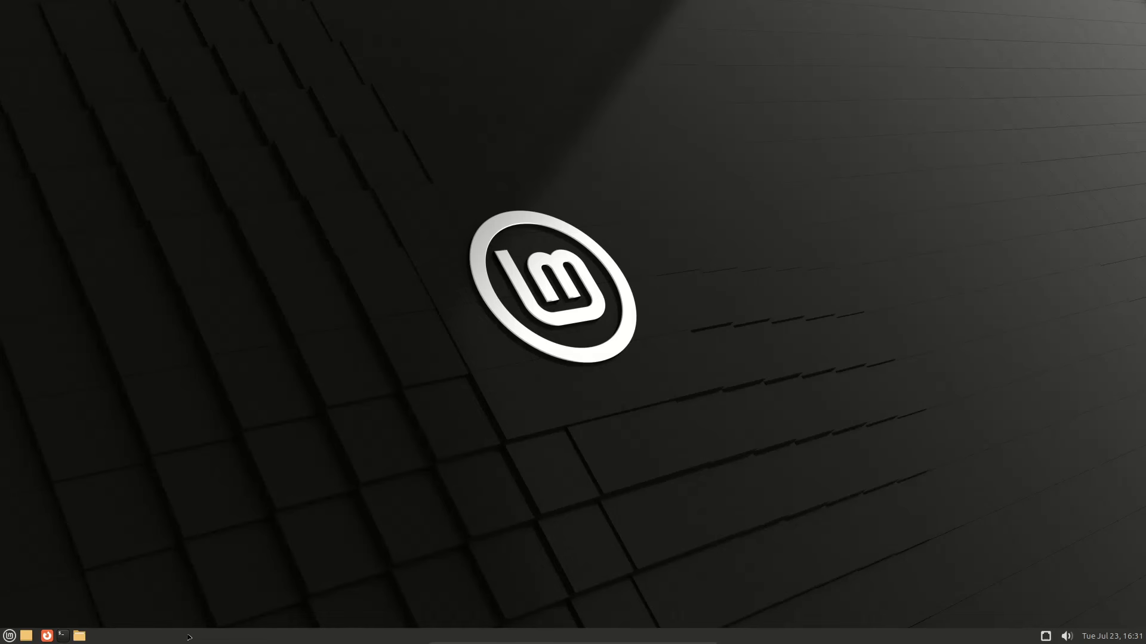
Step: Launch System Monitor via a 'monitor' search and view its System tab: MATE 1.26.2, kernel 6.8.0-38-generic
click(9, 636)
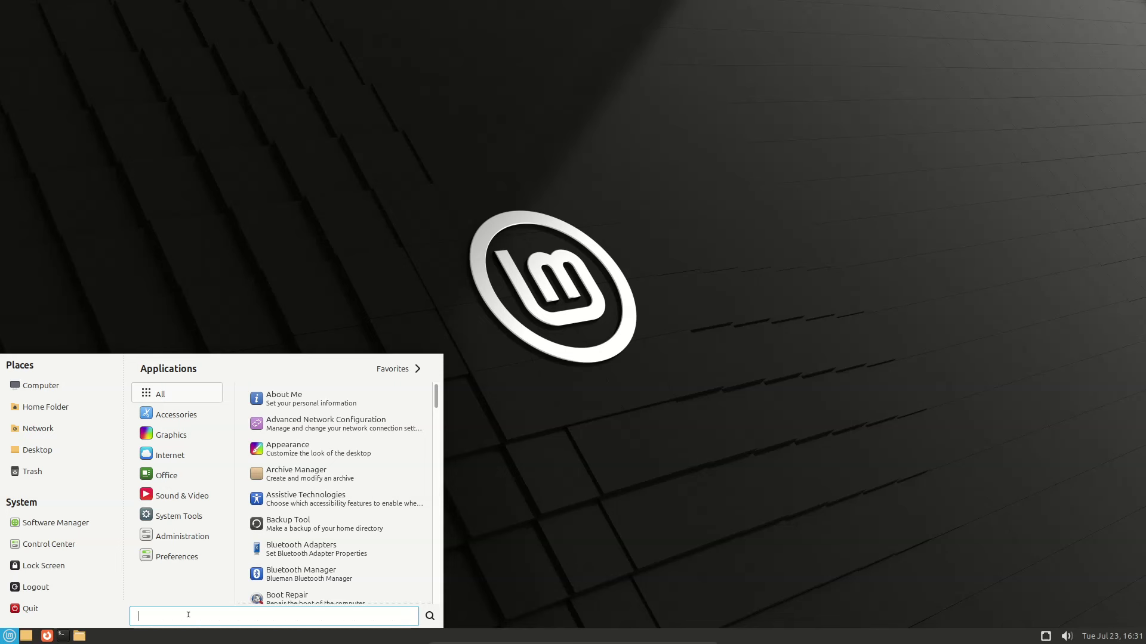
text(monitor)
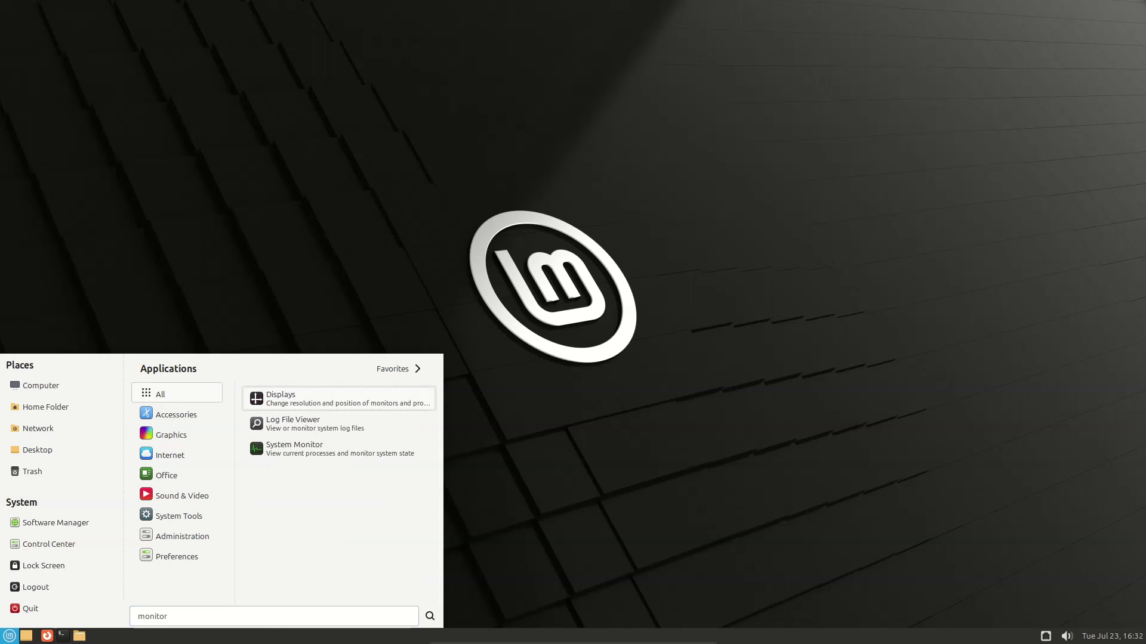
key(Down)
key(Down)
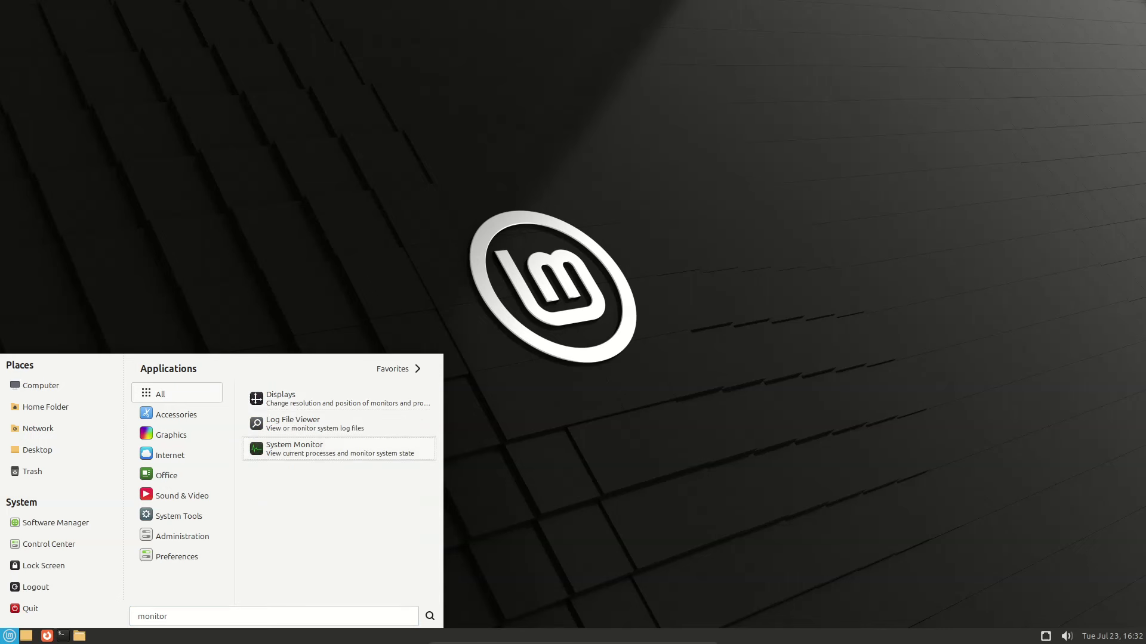
key(Return)
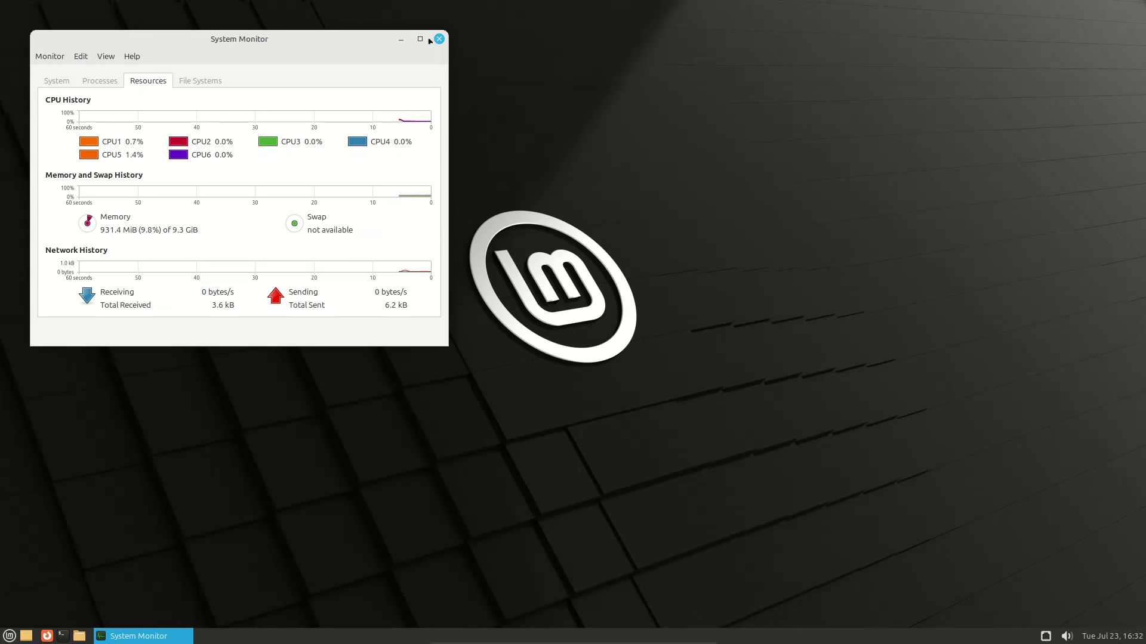
click(56, 81)
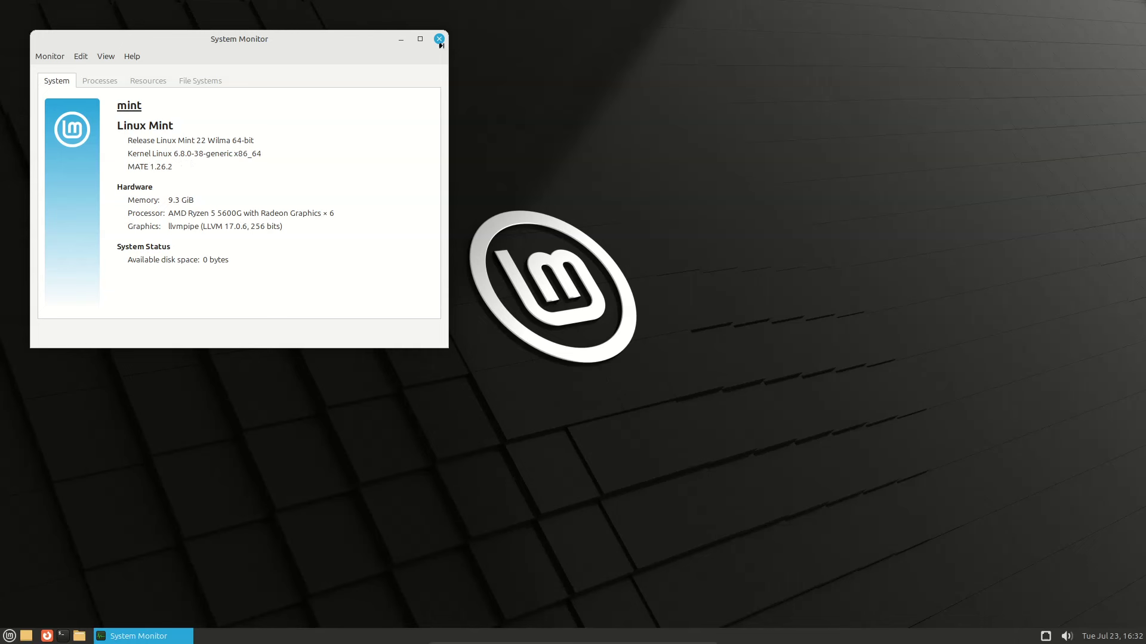
Step: Close System Monitor, browse the Accessories, Graphics and Internet categories, and launch Firefox
click(438, 40)
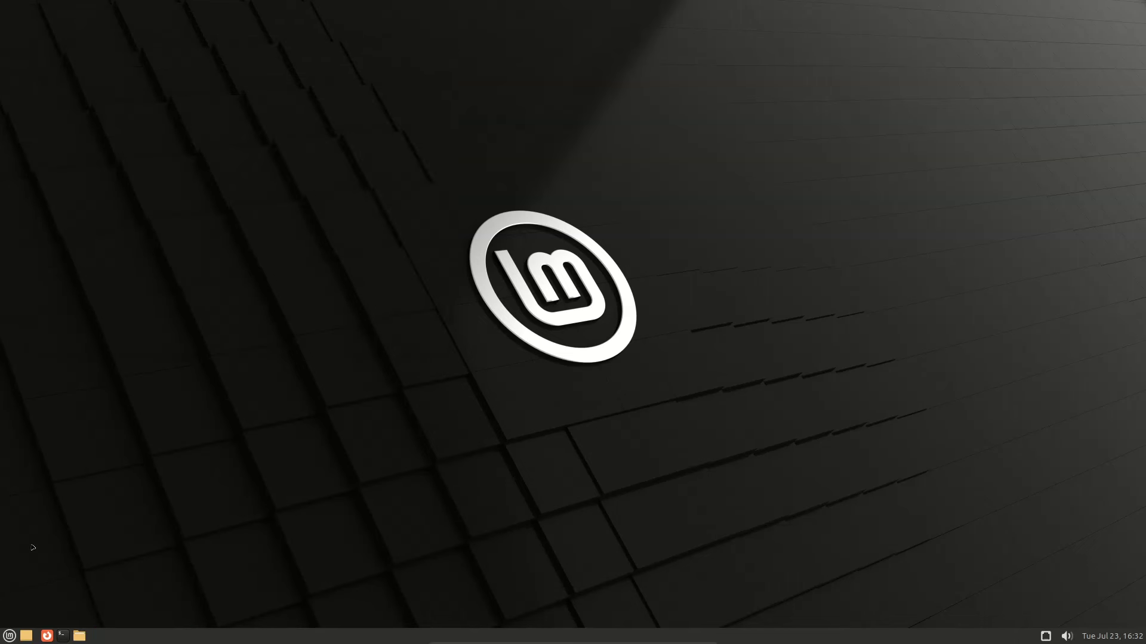
click(8, 635)
mouse_move(178, 416)
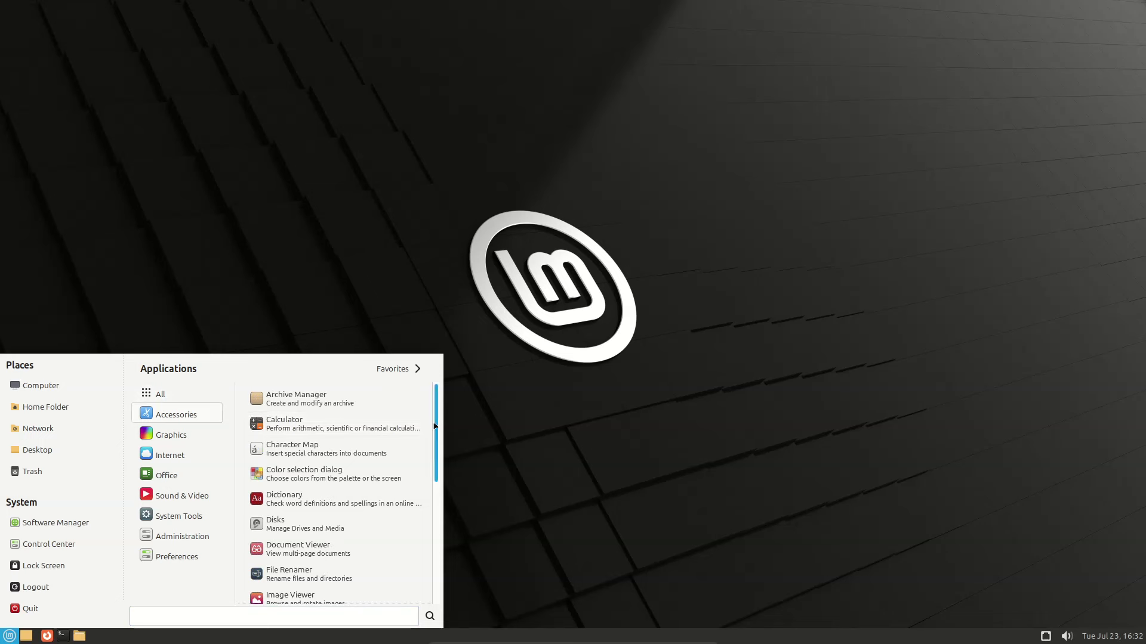
drag(435, 426, 431, 594)
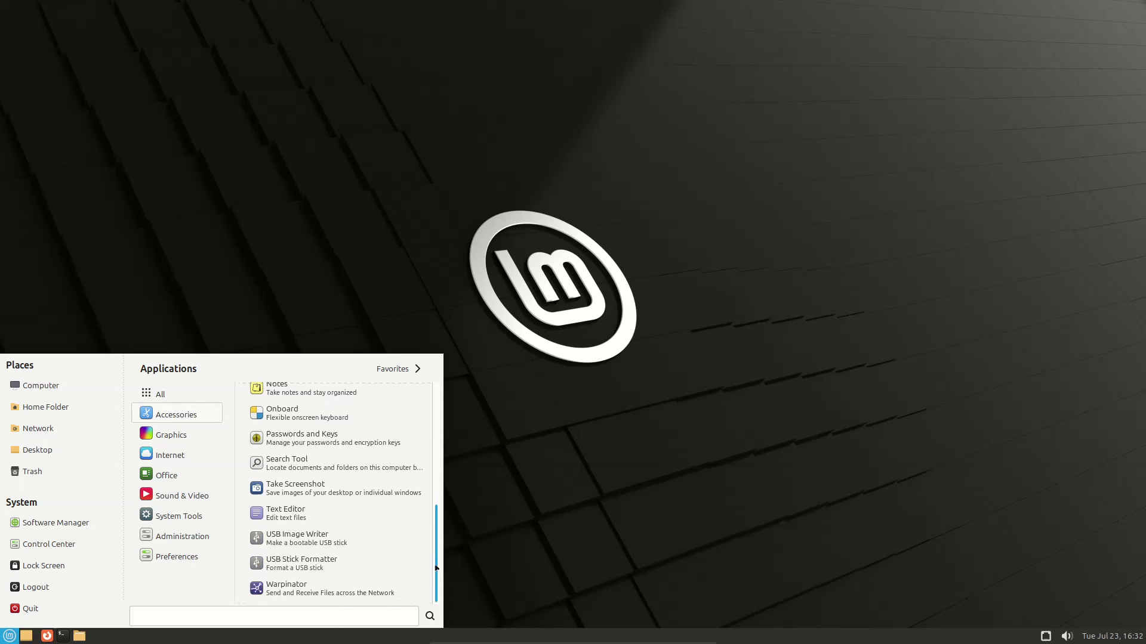
mouse_move(215, 439)
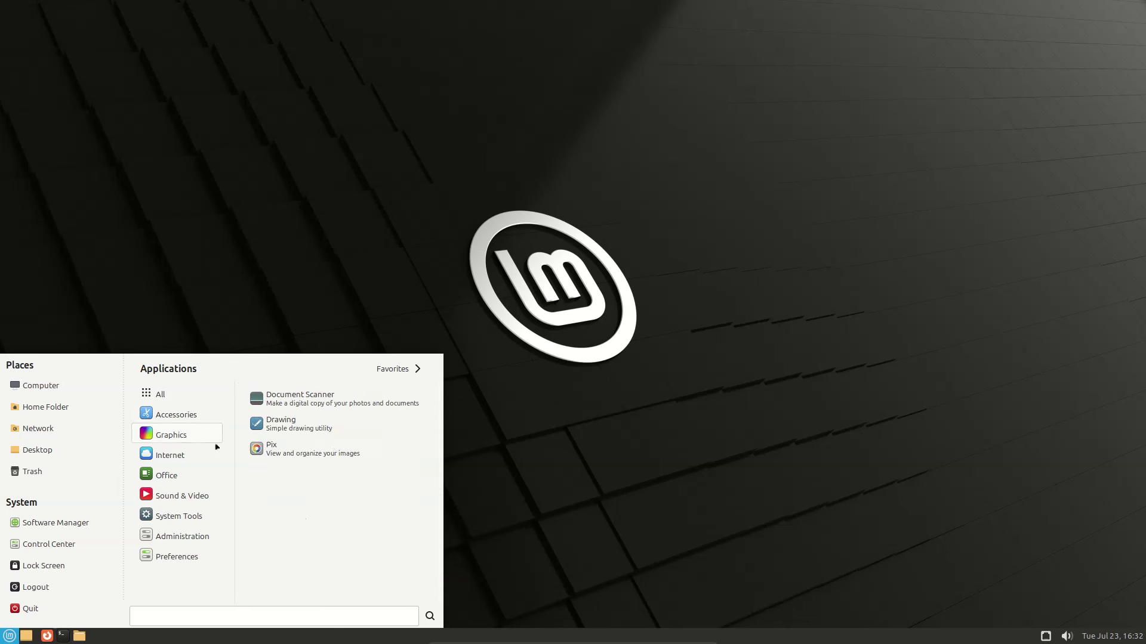
mouse_move(174, 460)
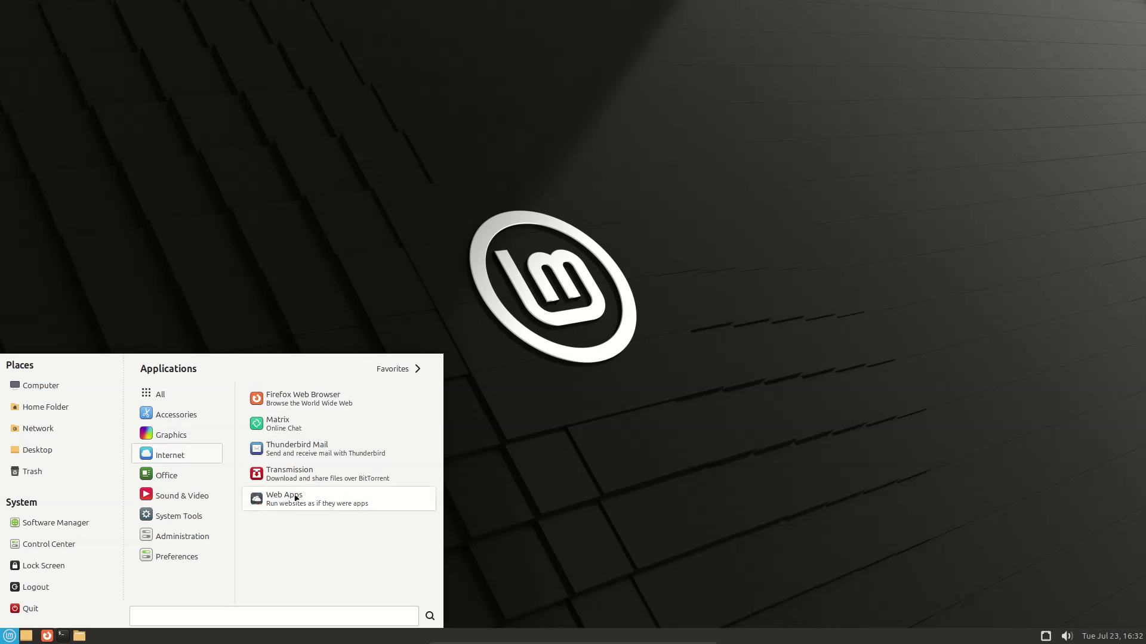
click(302, 395)
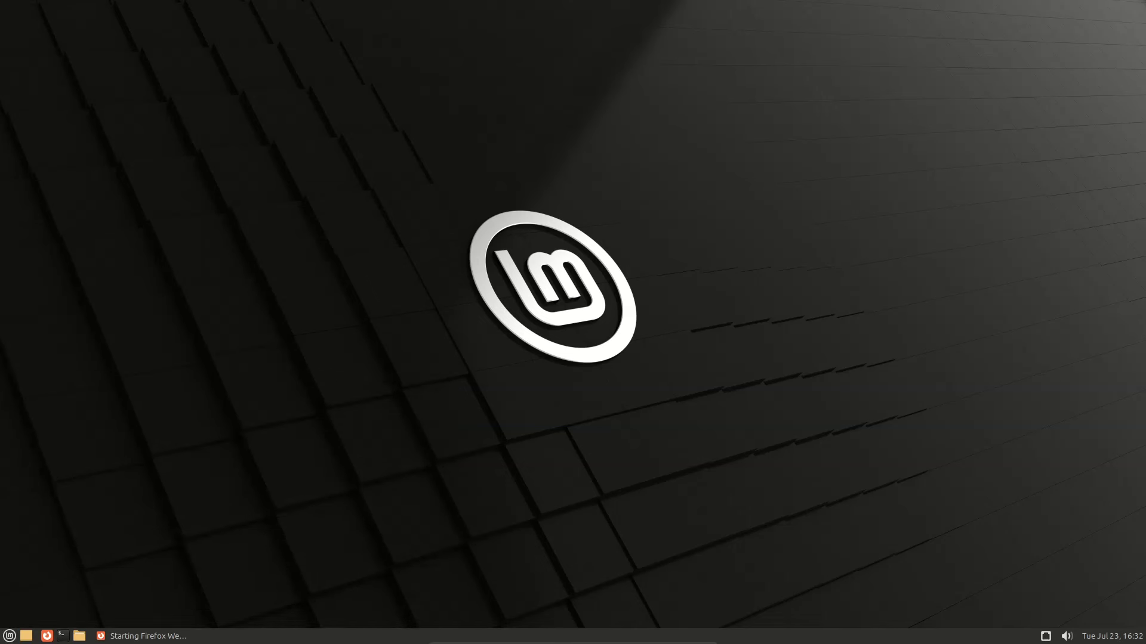
Step: Check Firefox's version 128.0 (64-bit) in Help > About Firefox, then close the browser
click(9, 636)
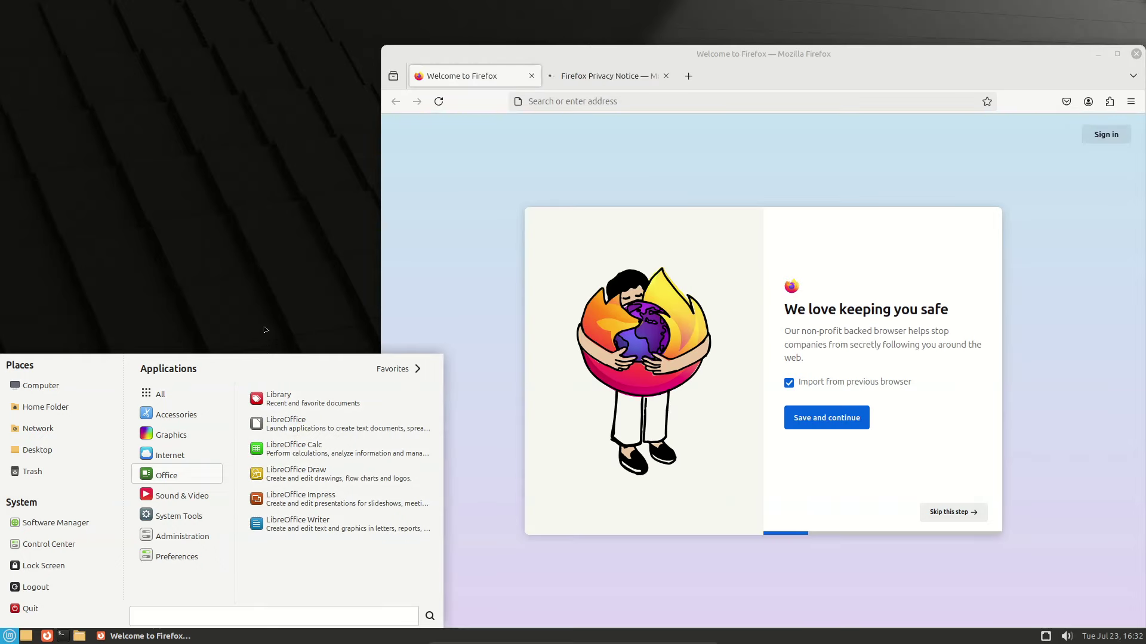
click(265, 330)
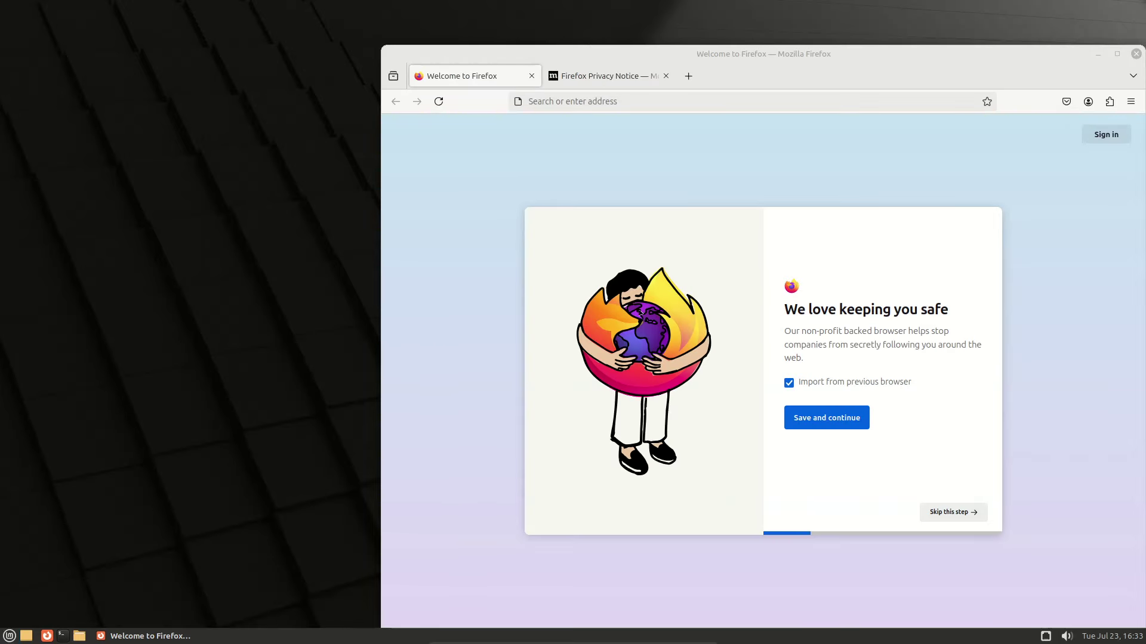
click(1131, 102)
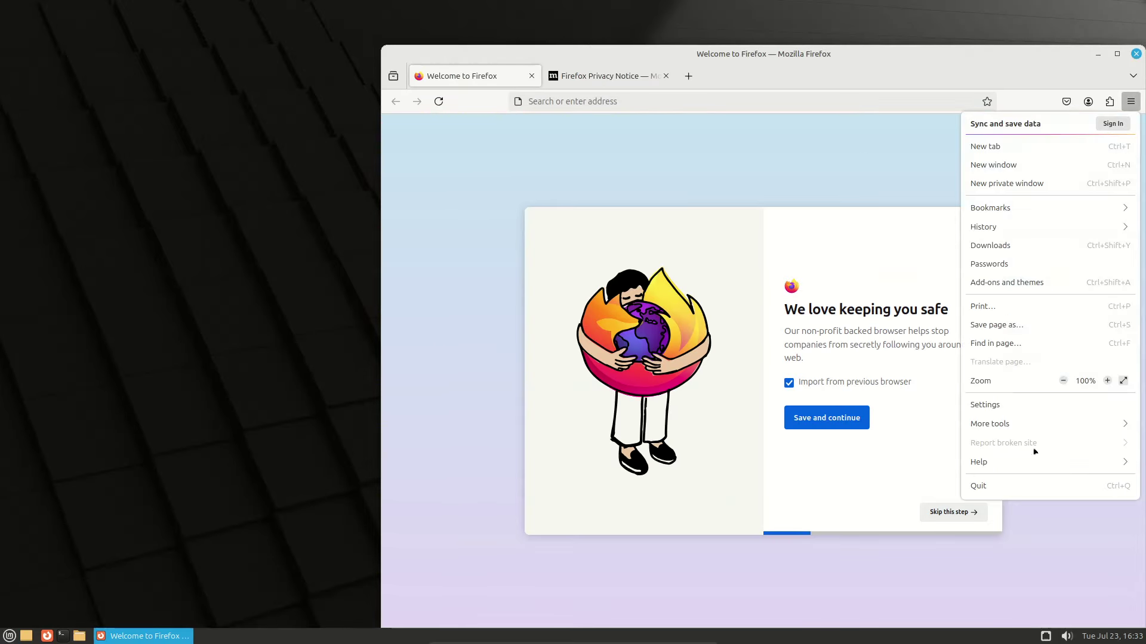
click(1029, 463)
click(985, 261)
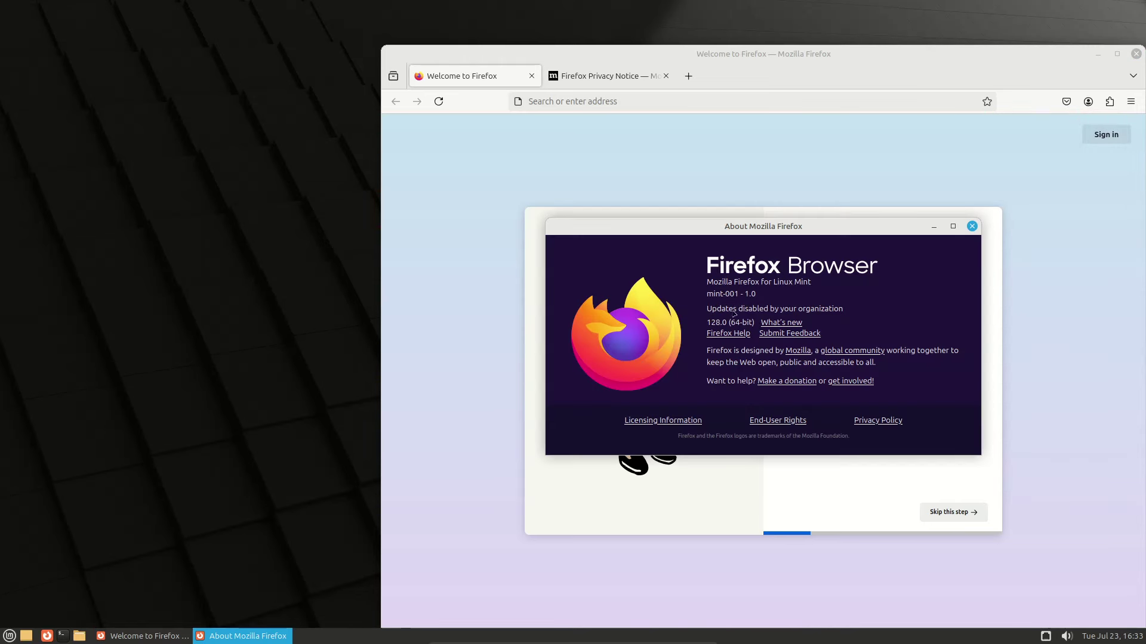
click(972, 226)
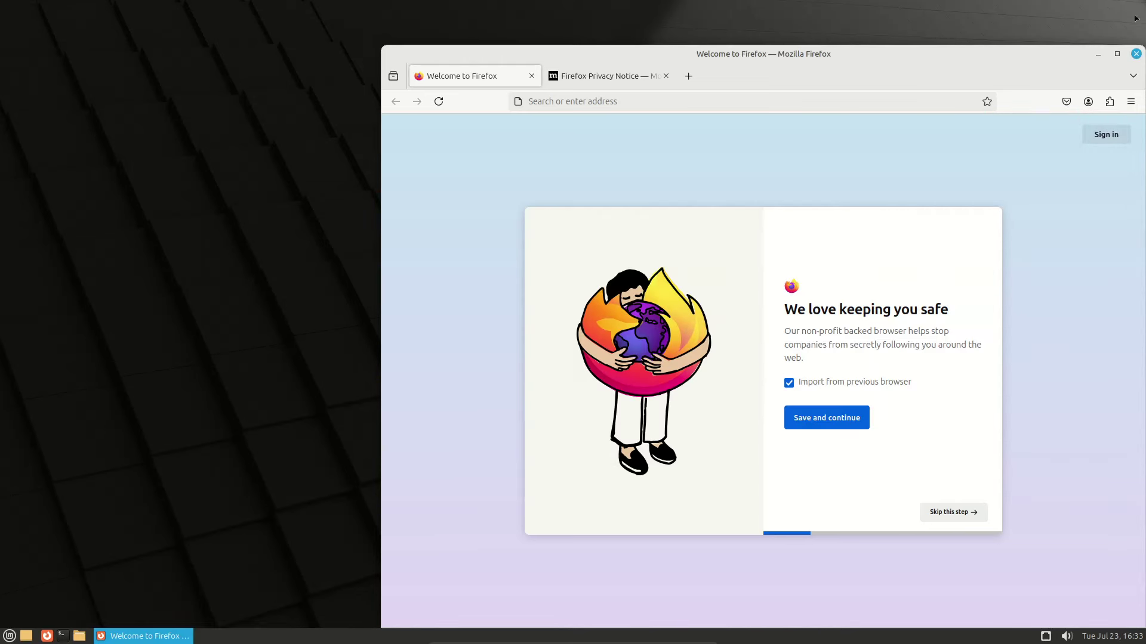
click(1135, 54)
click(9, 636)
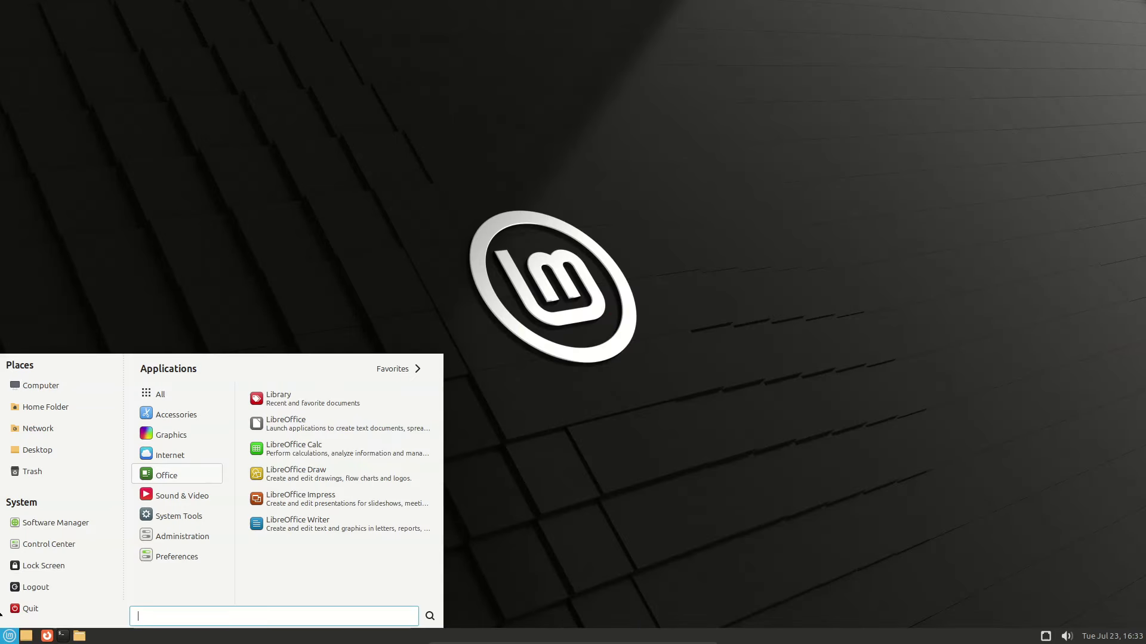
mouse_move(185, 494)
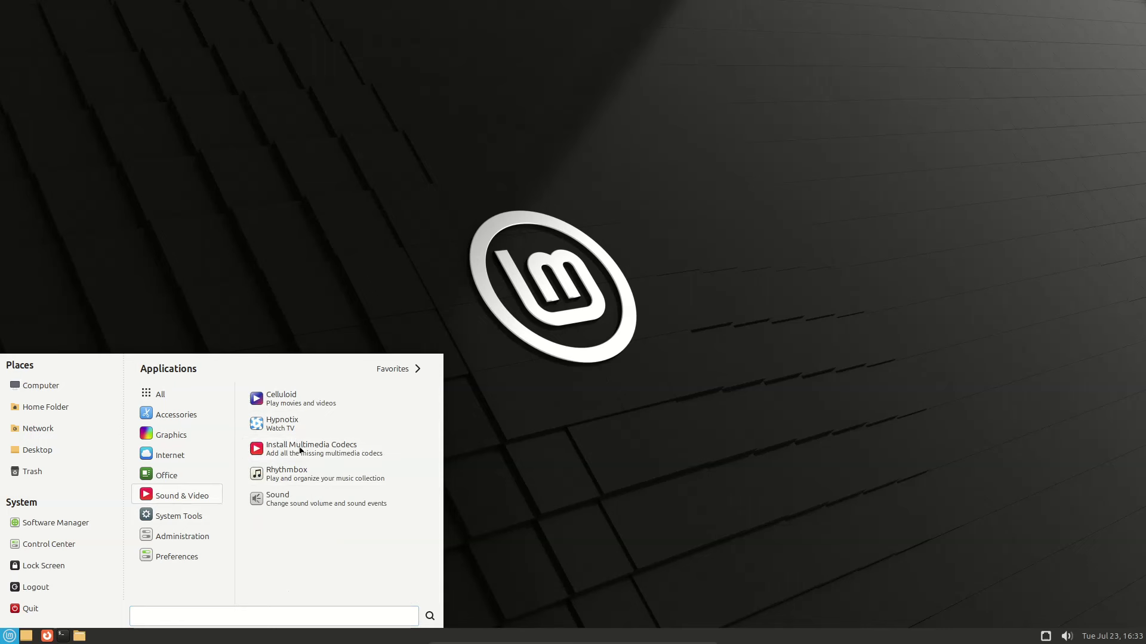
mouse_move(190, 515)
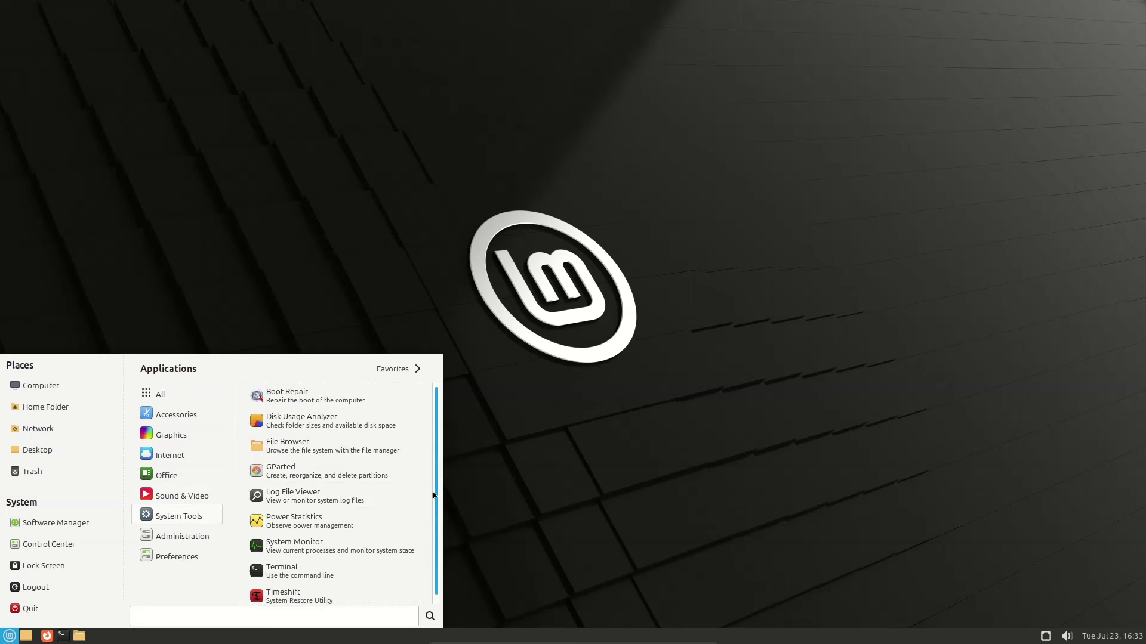
scroll(434, 530, down, 1)
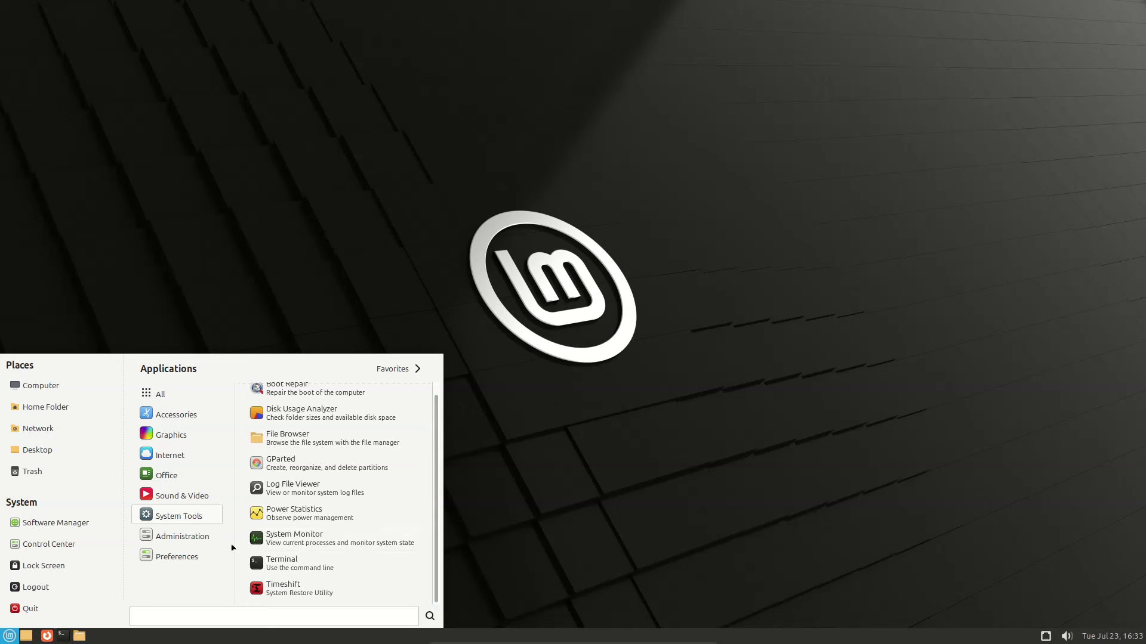
mouse_move(186, 541)
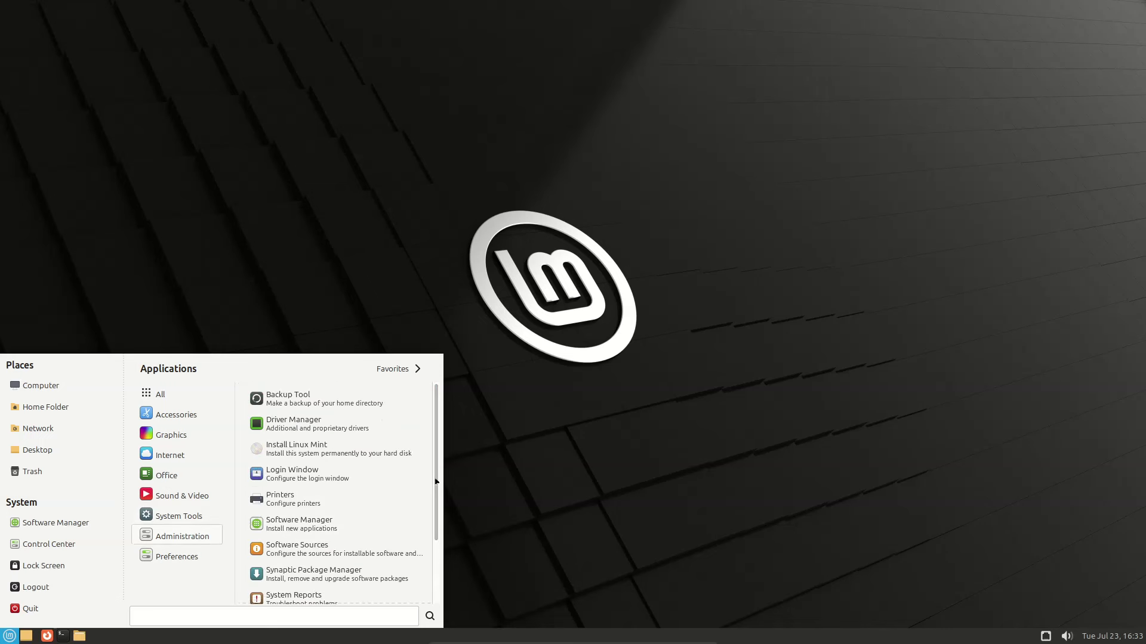
scroll(434, 496, down, 1)
scroll(434, 496, down, 3)
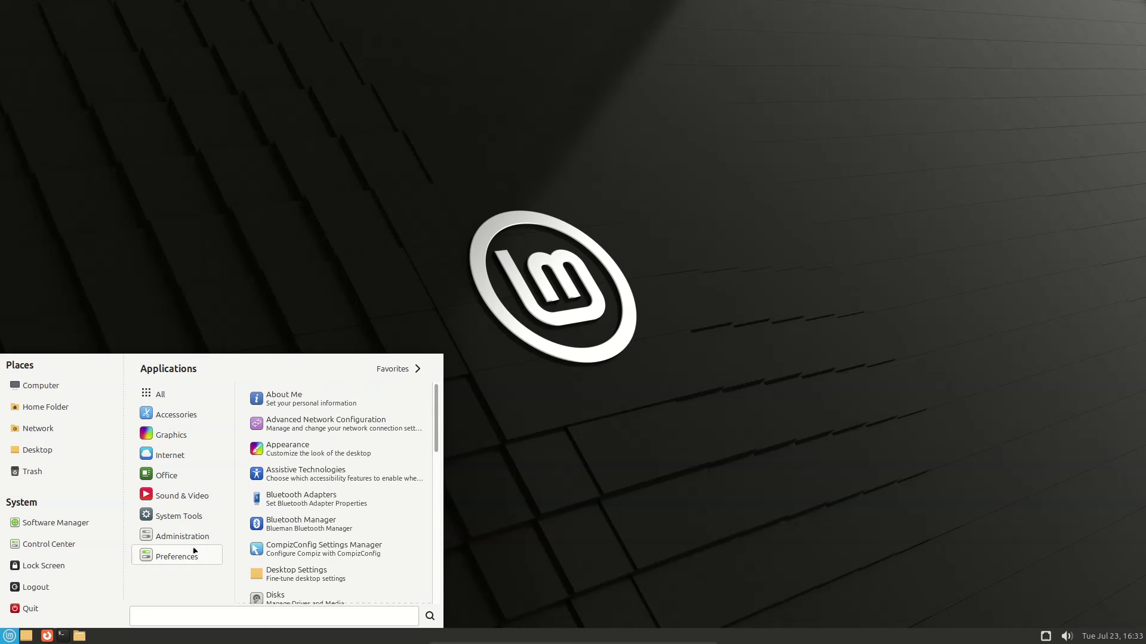
Step: Open the home folder, check Caja's version 1.26.3 in its About box, close it, and right-click the desktop
click(63, 408)
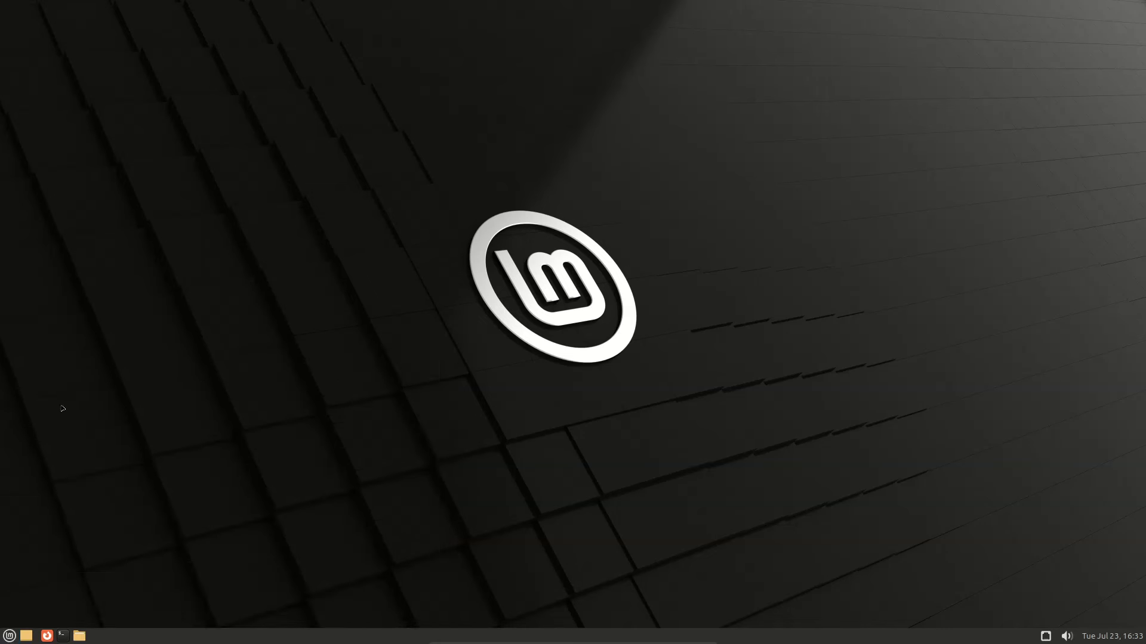
mouse_move(504, 305)
mouse_down()
mouse_move(759, 195)
mouse_move(506, 301)
mouse_up()
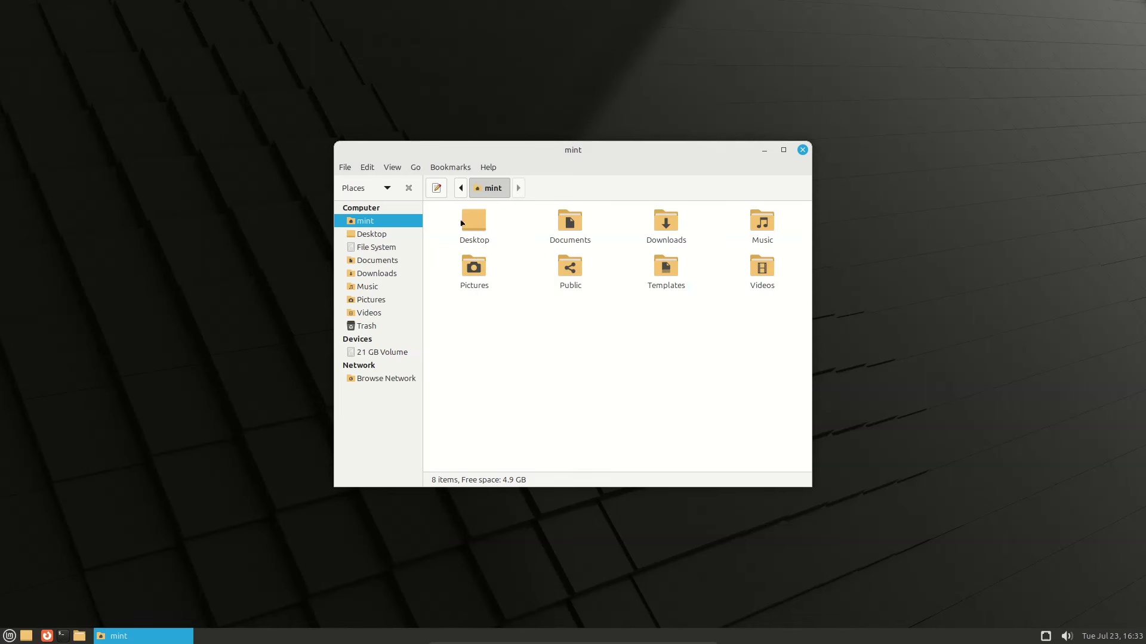
click(483, 172)
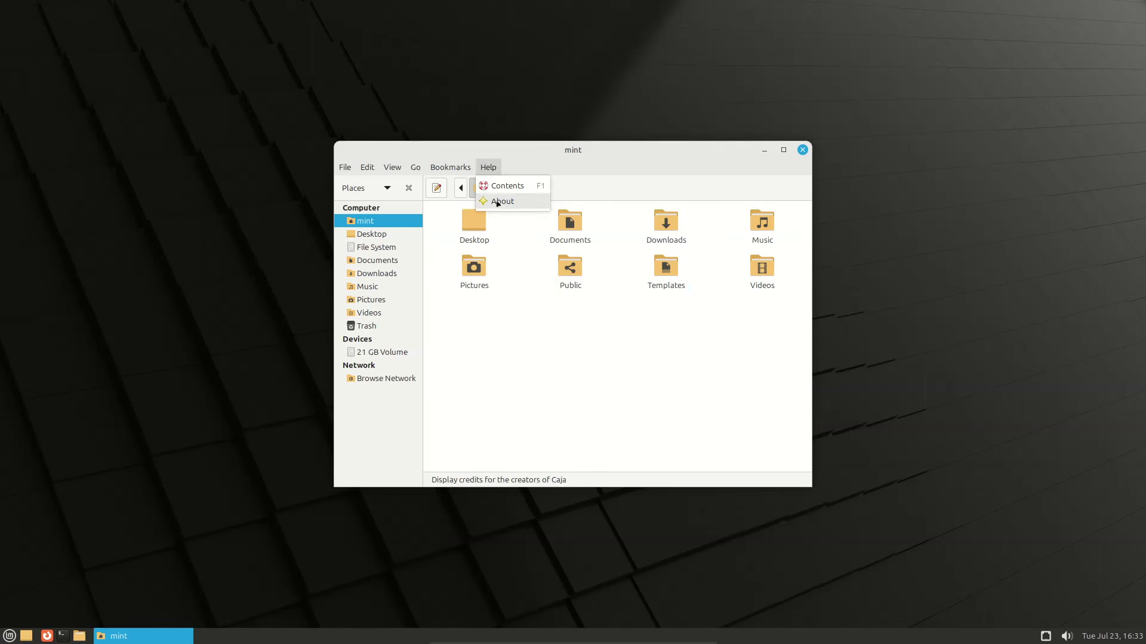
click(497, 202)
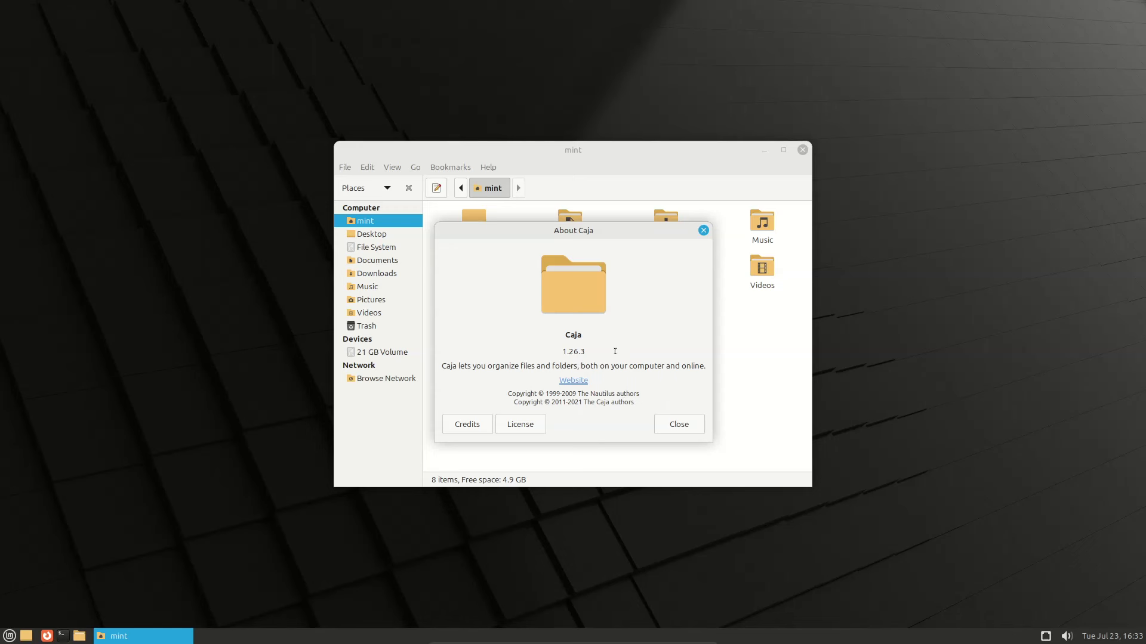
click(664, 416)
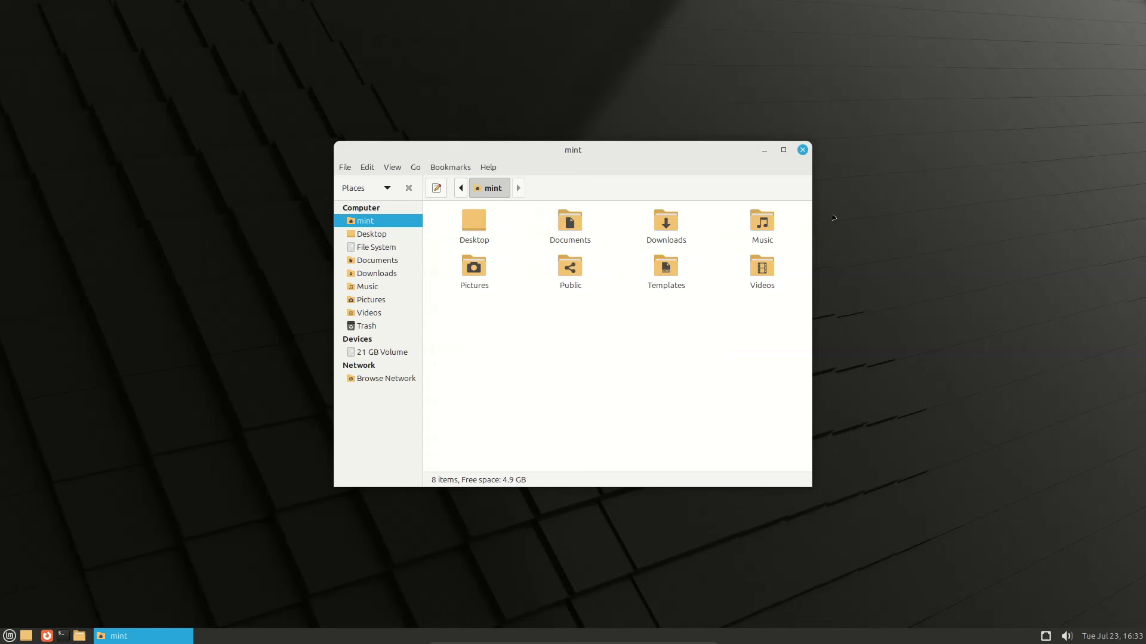
click(803, 149)
right_click(168, 222)
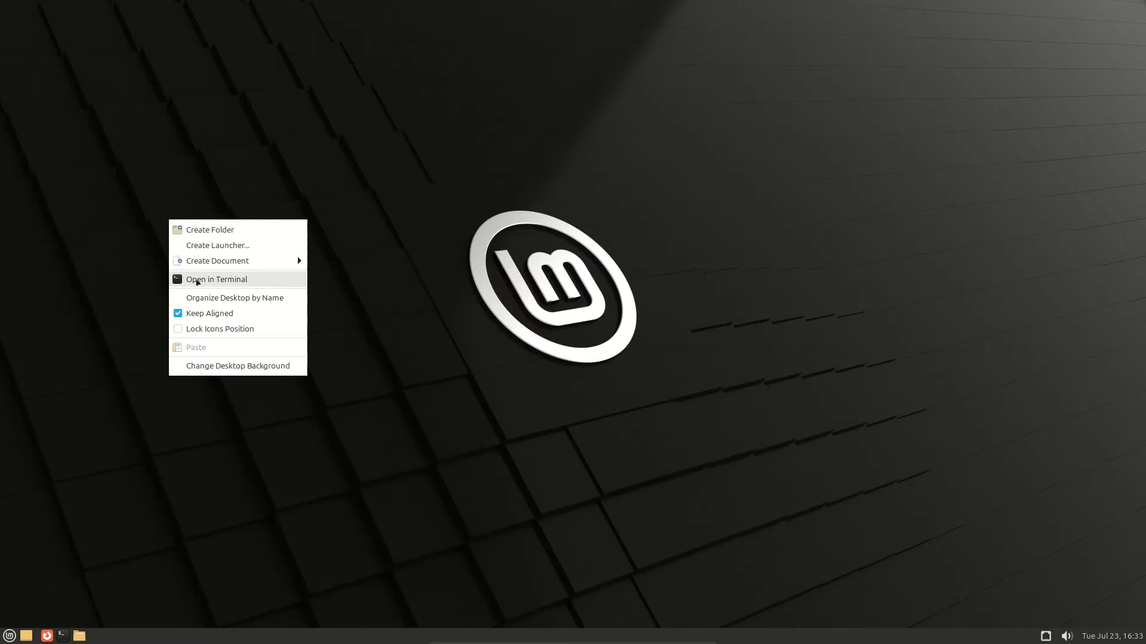